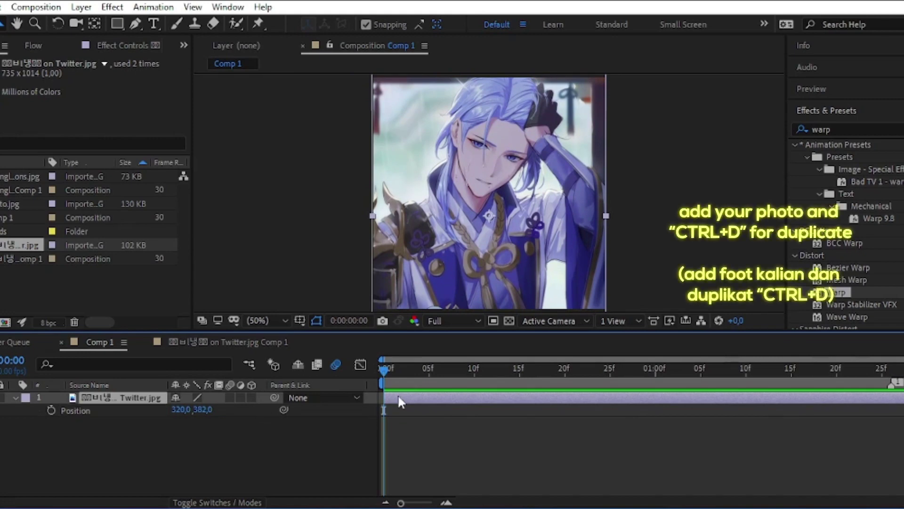
Pre-compose the lower illustration layer into a new Comp 2
{"action": "right_click", "coordinate": [397, 408]}
{"action": "left_click", "coordinate": [414, 388]}
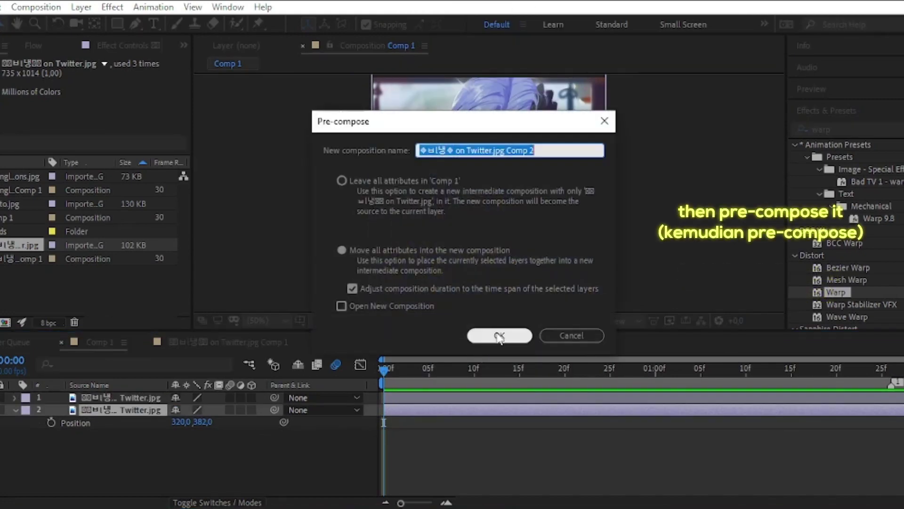
{"action": "key", "text": "Return"}
Trace Pen-tool masks along the character's hair edge on the top Twitter.jpg layer
{"action": "left_click", "coordinate": [398, 398]}
{"action": "left_click", "coordinate": [136, 23]}
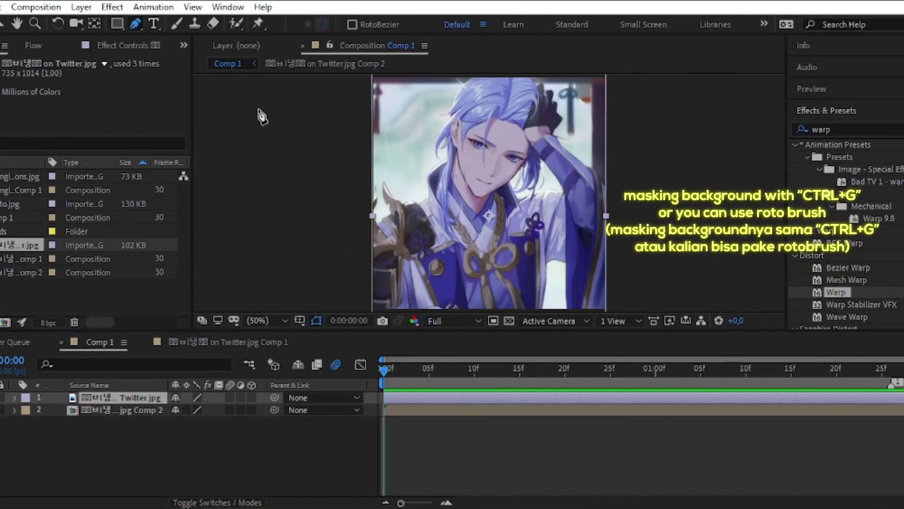
{"action": "scroll", "coordinate": [376, 240], "scroll_direction": "up", "scroll_amount": 3}
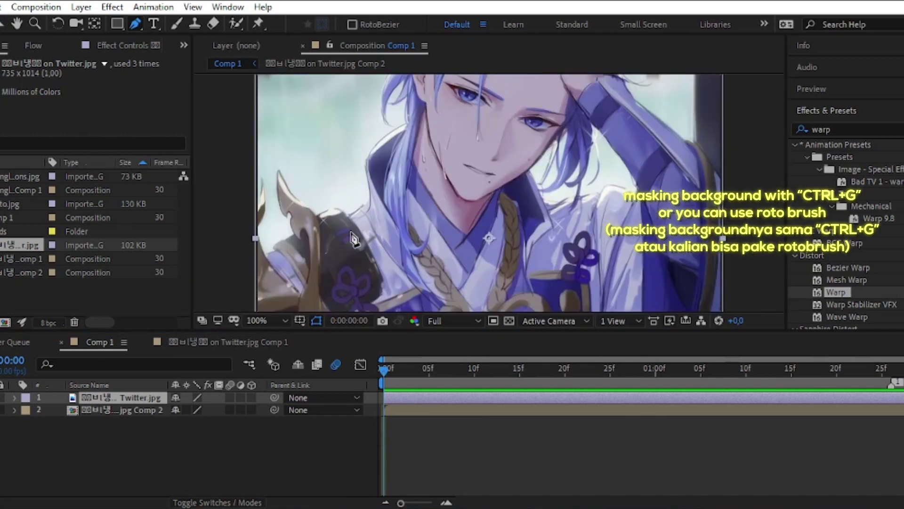
{"action": "left_click_drag", "start_coordinate": [462, 221], "coordinate": [544, 221]}
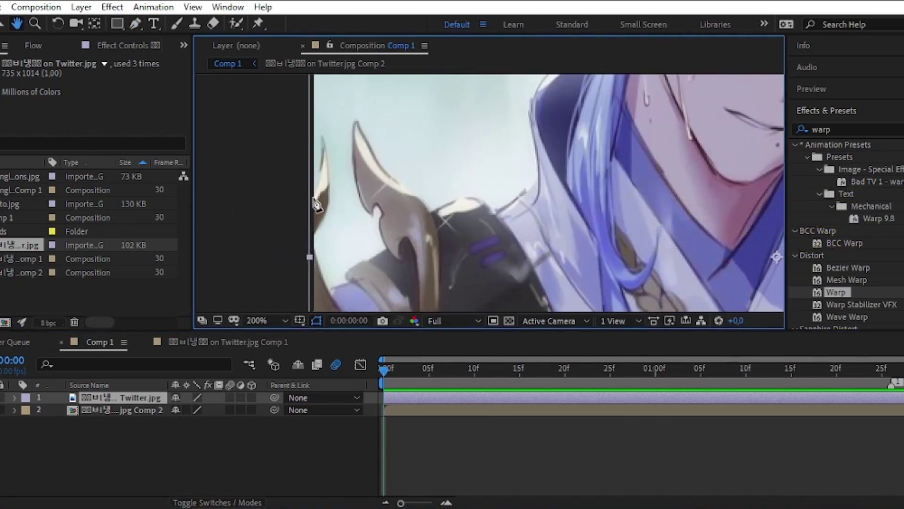
{"action": "left_click", "coordinate": [322, 171]}
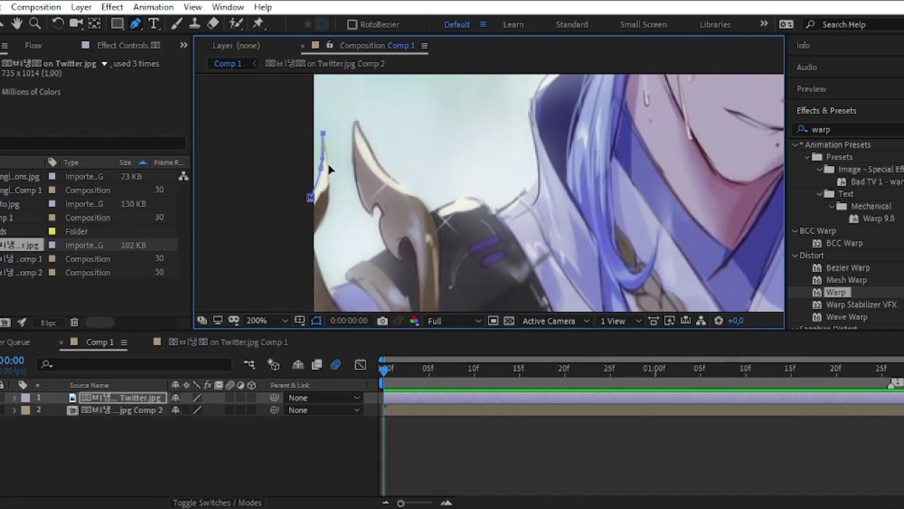
{"action": "left_click", "coordinate": [320, 223]}
{"action": "left_click", "coordinate": [312, 246]}
{"action": "left_click", "coordinate": [325, 280]}
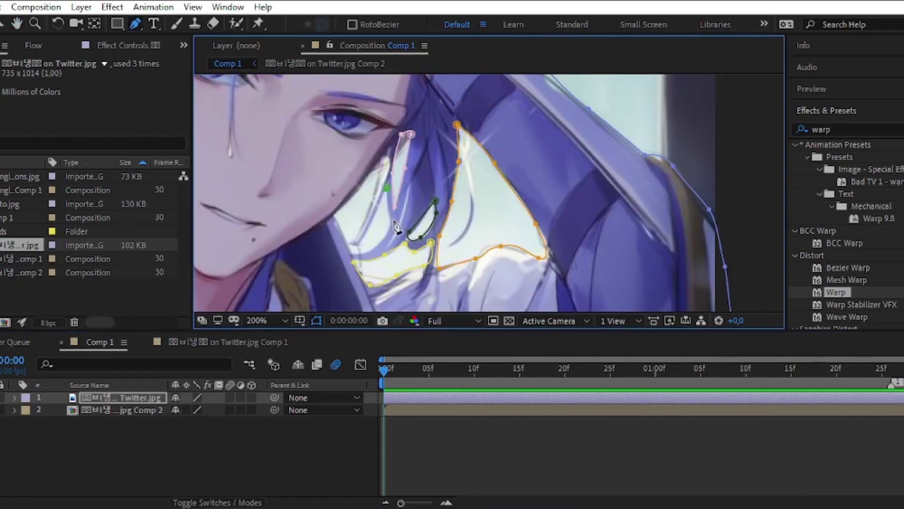
Reveal the six masks and set the viewer magnification back to 50%
{"action": "key", "text": "m"}
{"action": "left_click", "coordinate": [239, 322]}
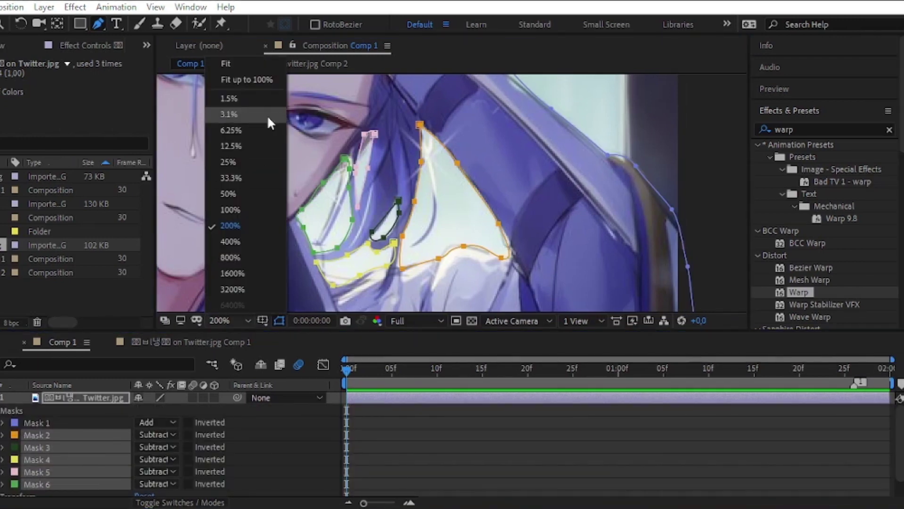
{"action": "left_click", "coordinate": [261, 79]}
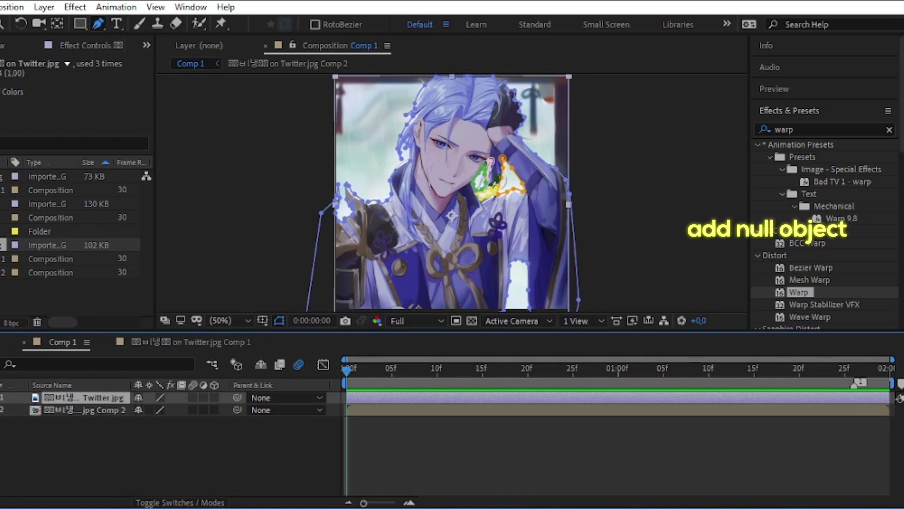
Add a new null object layer, Null 4, to Comp 1
{"action": "left_click", "coordinate": [44, 7]}
{"action": "mouse_move", "coordinate": [62, 23]}
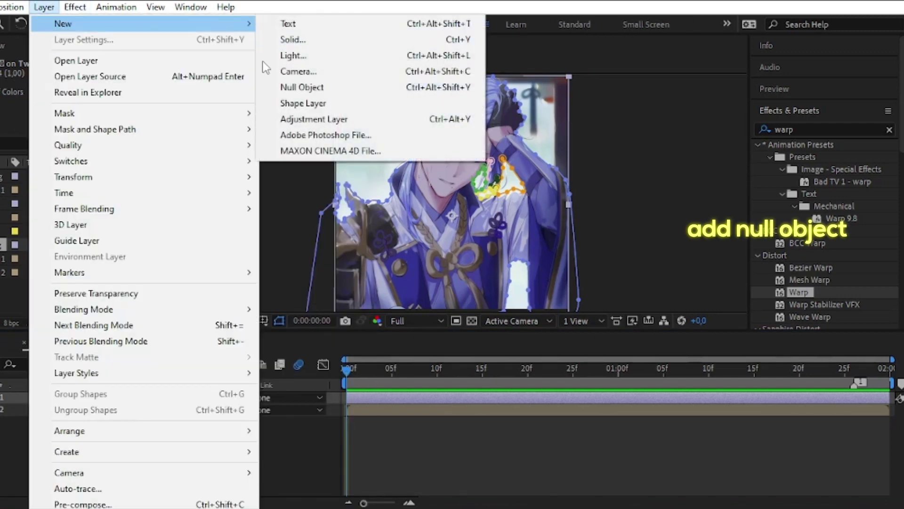
{"action": "left_click", "coordinate": [373, 93]}
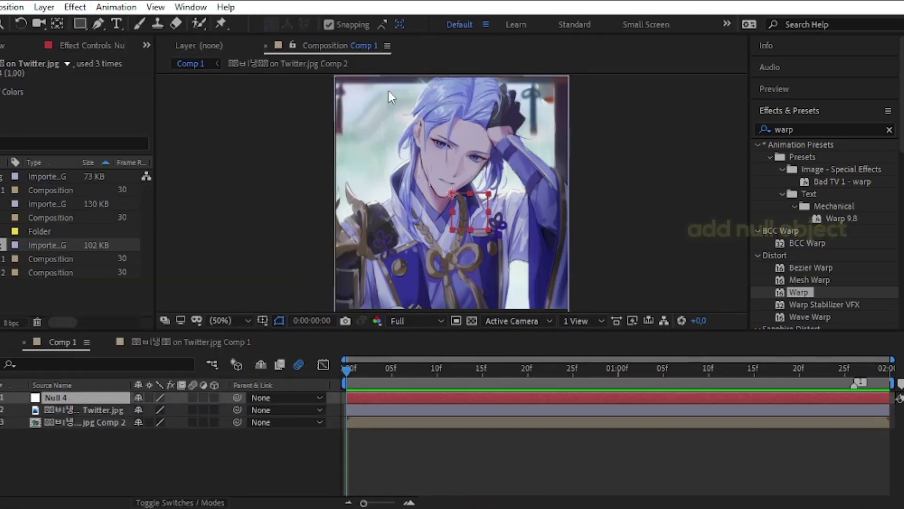
Enable motion blur on all three layers and parent Twitter.jpg and Comp 2 to Null 4
{"action": "left_click_drag", "start_coordinate": [191, 397], "coordinate": [192, 422]}
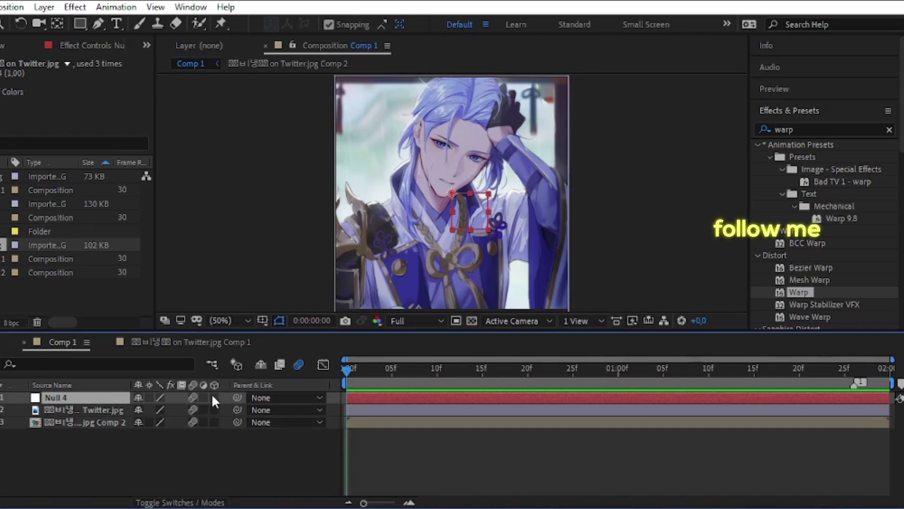
{"action": "left_click", "coordinate": [18, 411]}
{"action": "left_click", "coordinate": [36, 422], "text": "shift"}
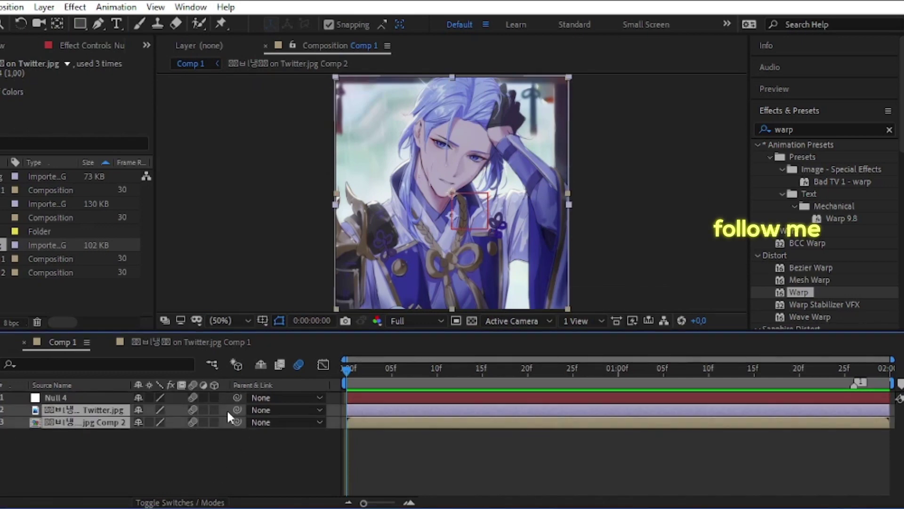
{"action": "left_click_drag", "start_coordinate": [161, 413], "coordinate": [112, 401]}
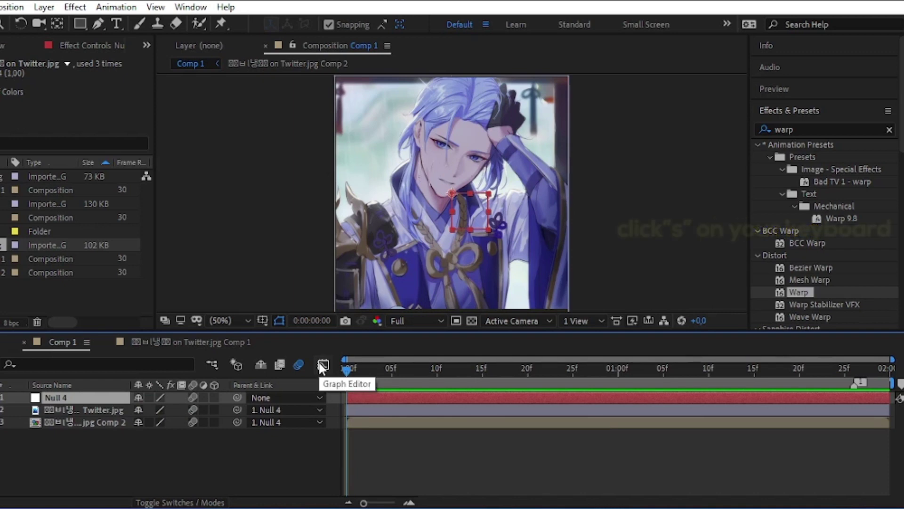
{"action": "key", "text": "s"}
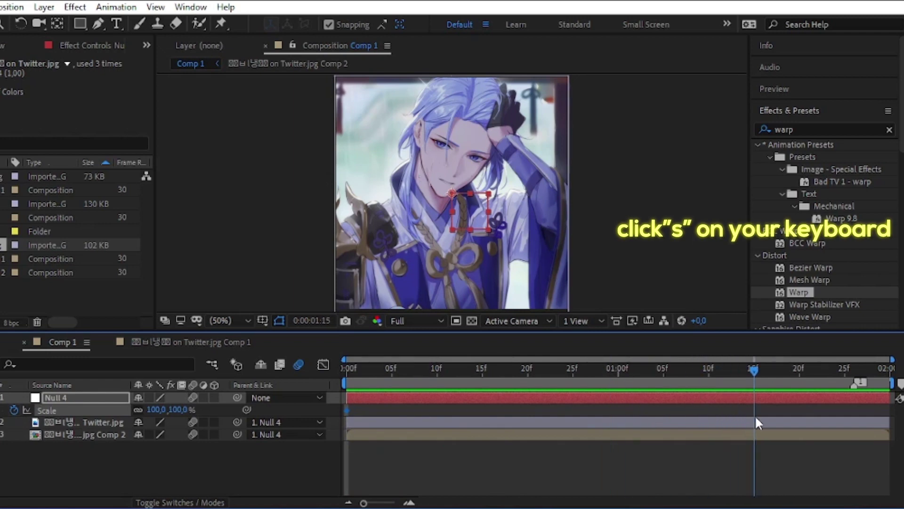
Keyframe Null 4 at Scale 208% and Position -10, 666
{"action": "left_click_drag", "start_coordinate": [178, 409], "coordinate": [212, 410]}
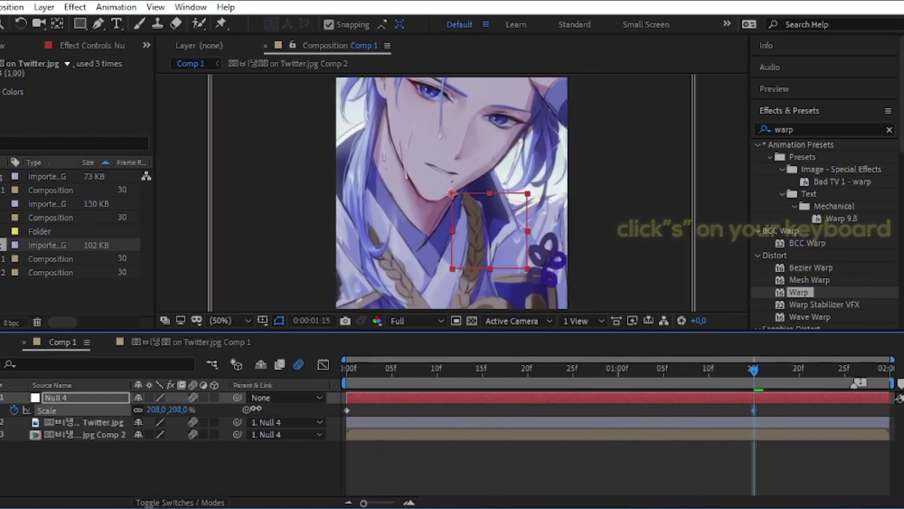
{"action": "key", "text": "p"}
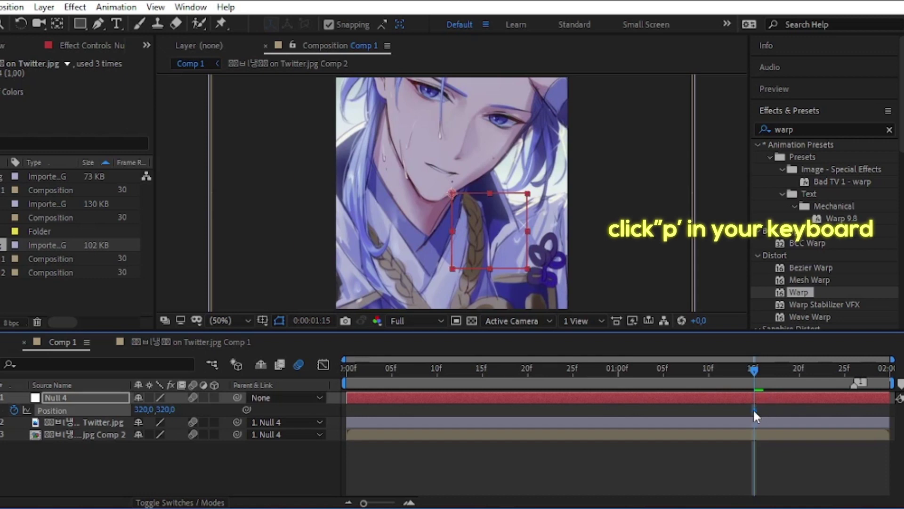
{"action": "key", "text": "p"}
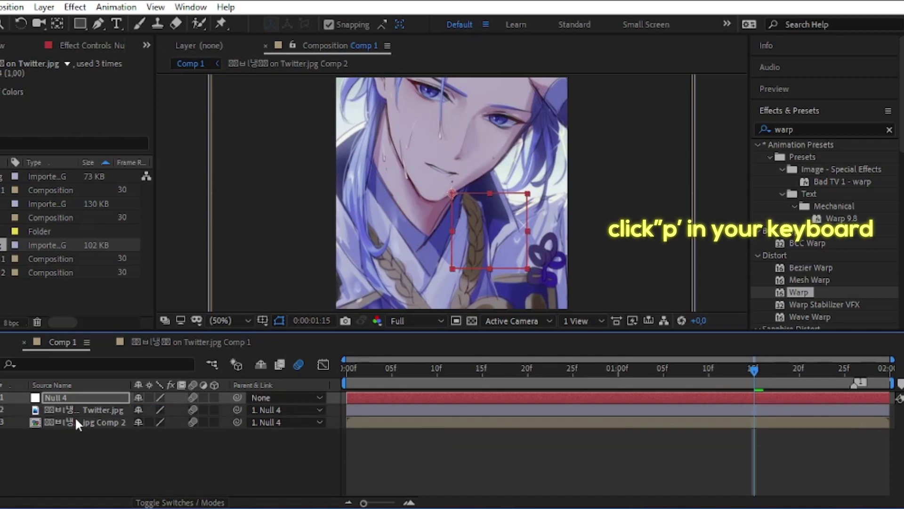
{"action": "key", "text": "u"}
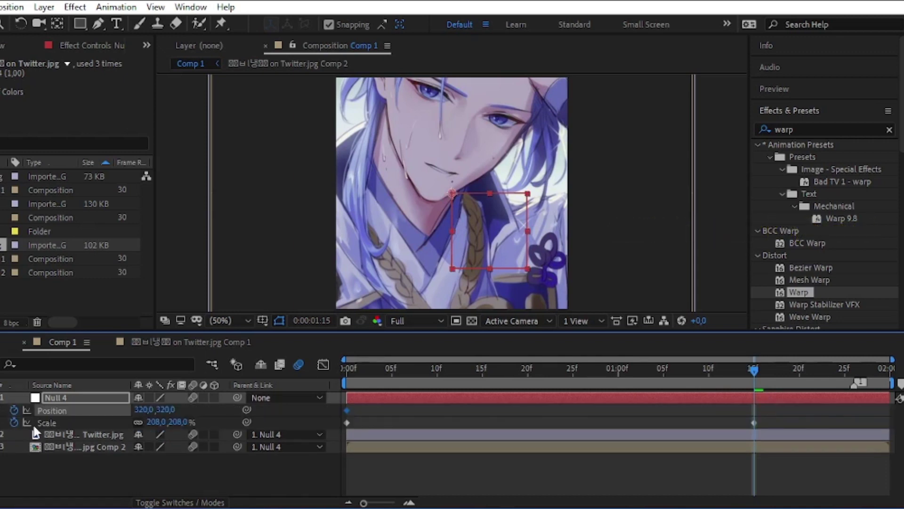
{"action": "left_click_drag", "start_coordinate": [141, 410], "coordinate": [80, 410]}
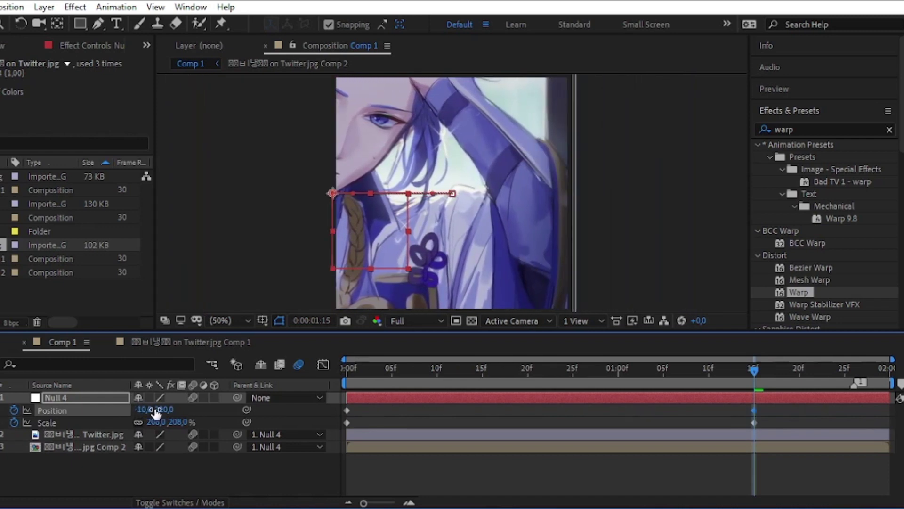
{"action": "left_click_drag", "start_coordinate": [160, 408], "coordinate": [404, 412]}
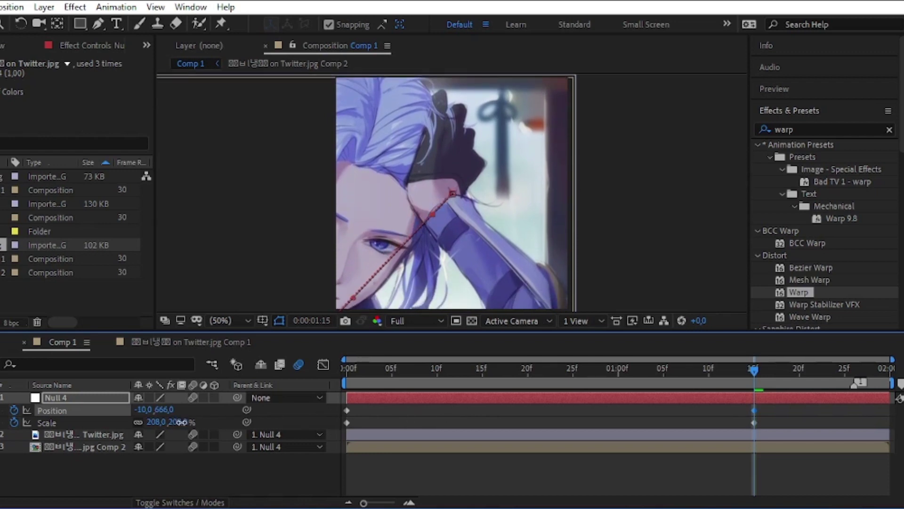
At 1:15, zoom Null 4 to 275% and move it to Position -235, 714 toward the arm
{"action": "left_click_drag", "start_coordinate": [182, 422], "coordinate": [212, 422]}
{"action": "left_click_drag", "start_coordinate": [141, 409], "coordinate": [1, 422]}
{"action": "left_click_drag", "start_coordinate": [169, 409], "coordinate": [313, 410]}
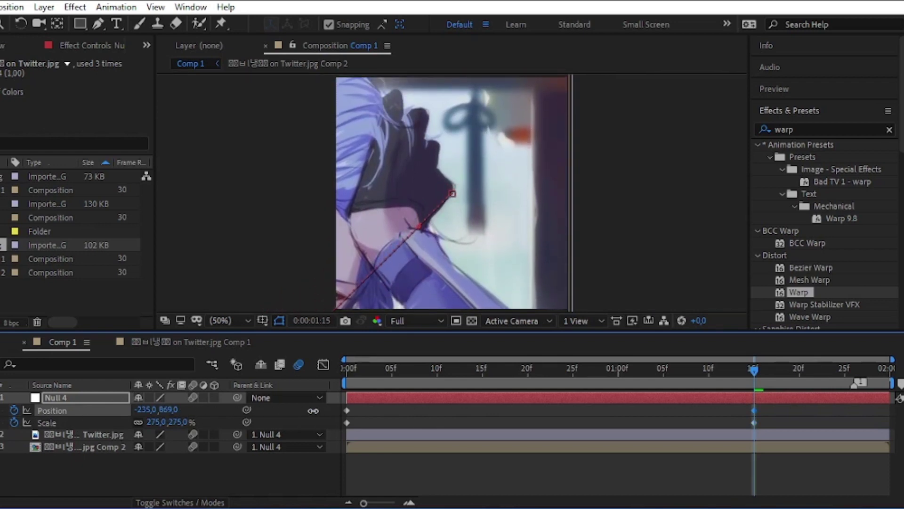
{"action": "left_click_drag", "start_coordinate": [313, 411], "coordinate": [192, 426]}
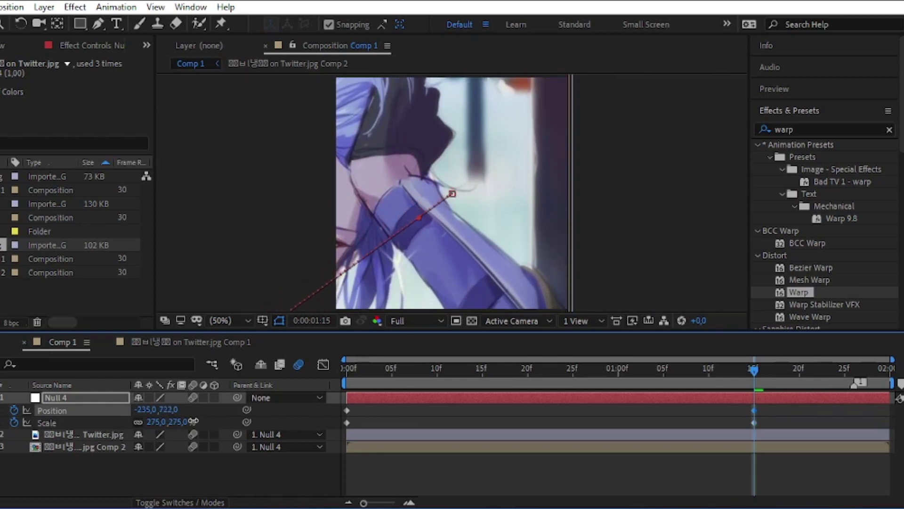
{"action": "left_click_drag", "start_coordinate": [767, 406], "coordinate": [329, 423]}
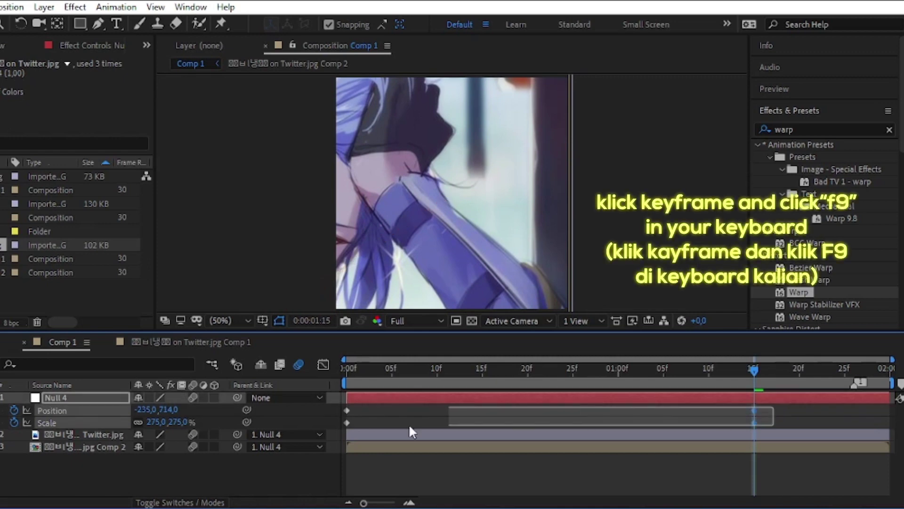
Easy-ease Null 4's keyframes and stretch the speed-graph influence handles for a sharp mid-zoom peak
{"action": "key", "text": "F9"}
{"action": "left_click", "coordinate": [324, 365]}
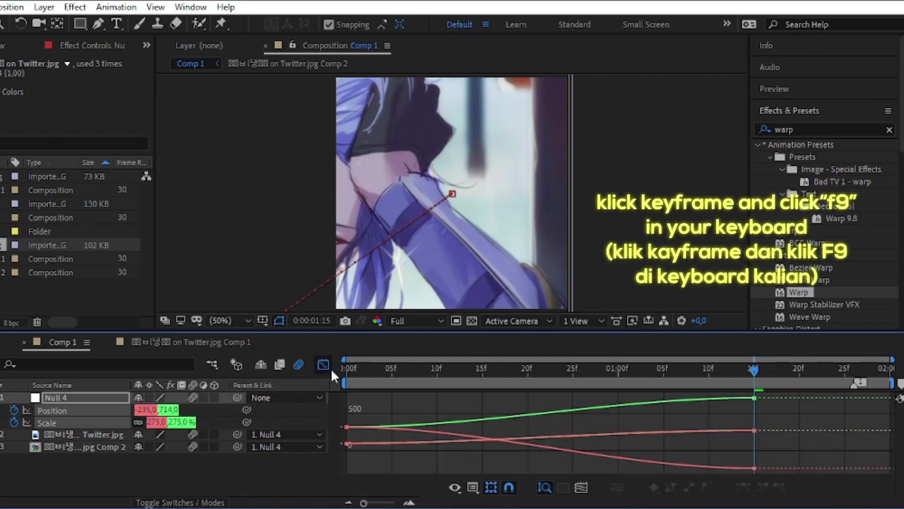
{"action": "right_click", "coordinate": [522, 425]}
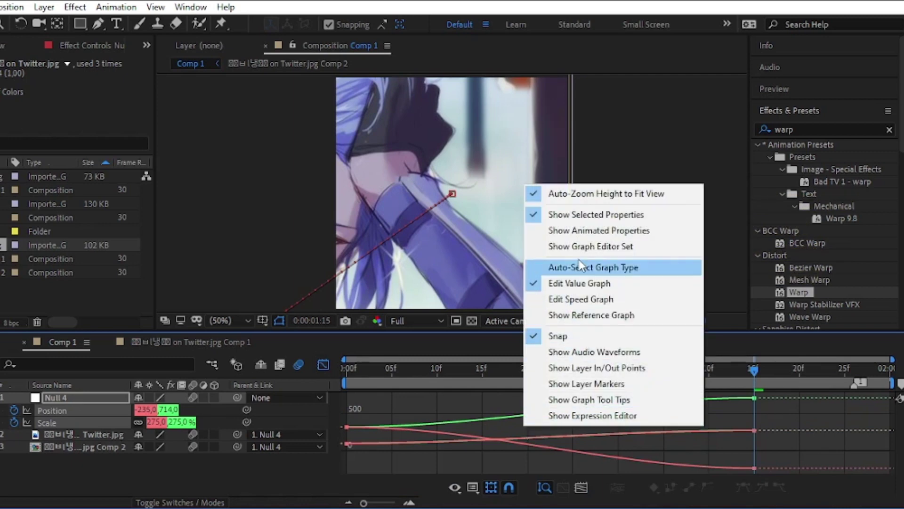
{"action": "left_click", "coordinate": [547, 298]}
{"action": "left_click", "coordinate": [570, 451]}
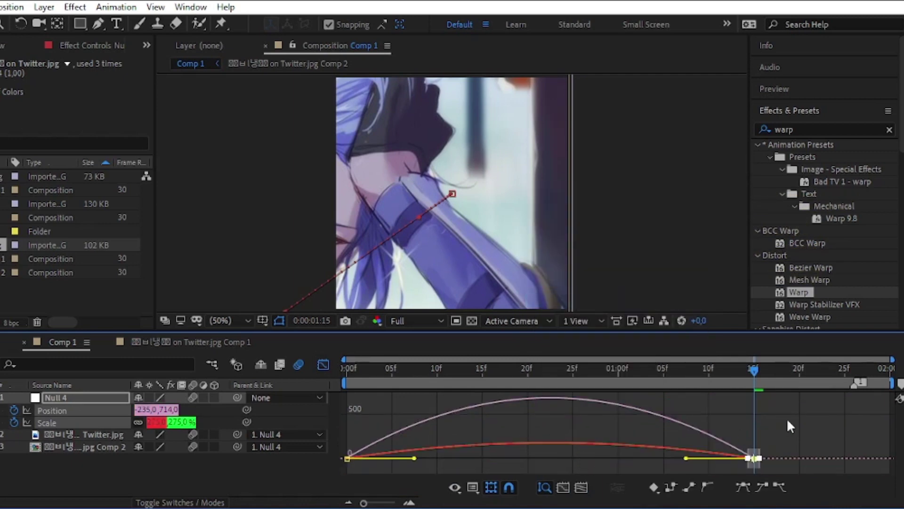
{"action": "left_click_drag", "start_coordinate": [811, 430], "coordinate": [340, 469]}
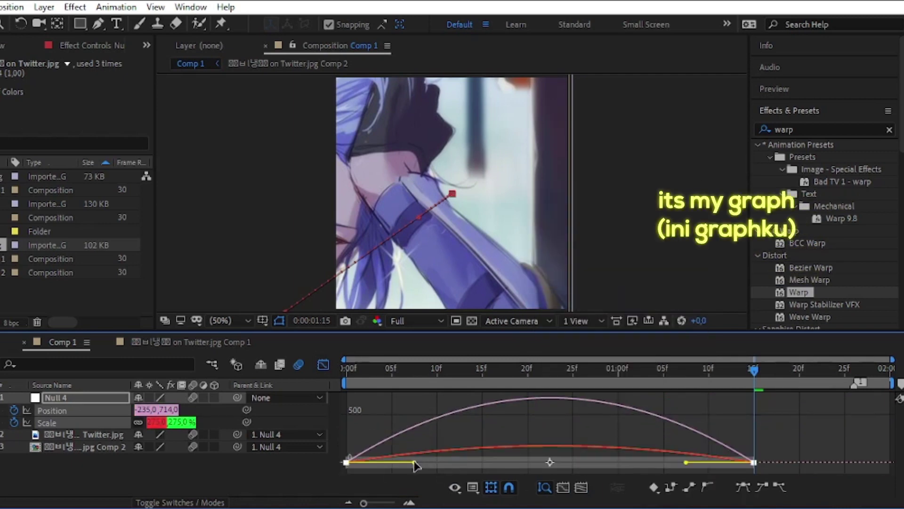
{"action": "left_click_drag", "start_coordinate": [414, 465], "coordinate": [489, 464]}
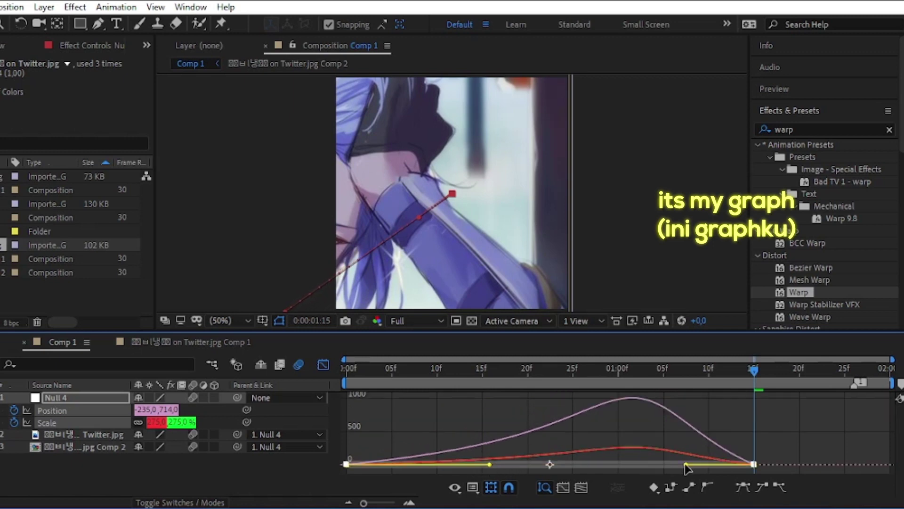
{"action": "left_click_drag", "start_coordinate": [686, 464], "coordinate": [572, 464]}
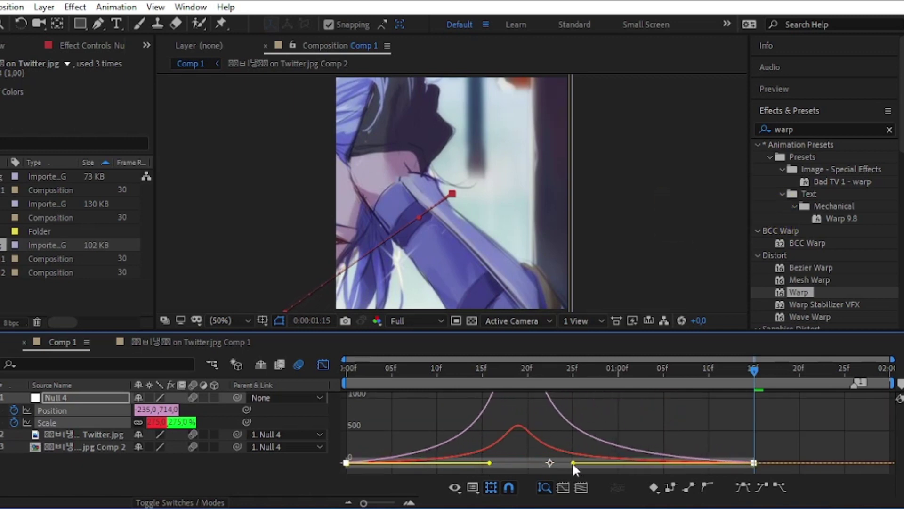
{"action": "left_click_drag", "start_coordinate": [489, 466], "coordinate": [514, 463]}
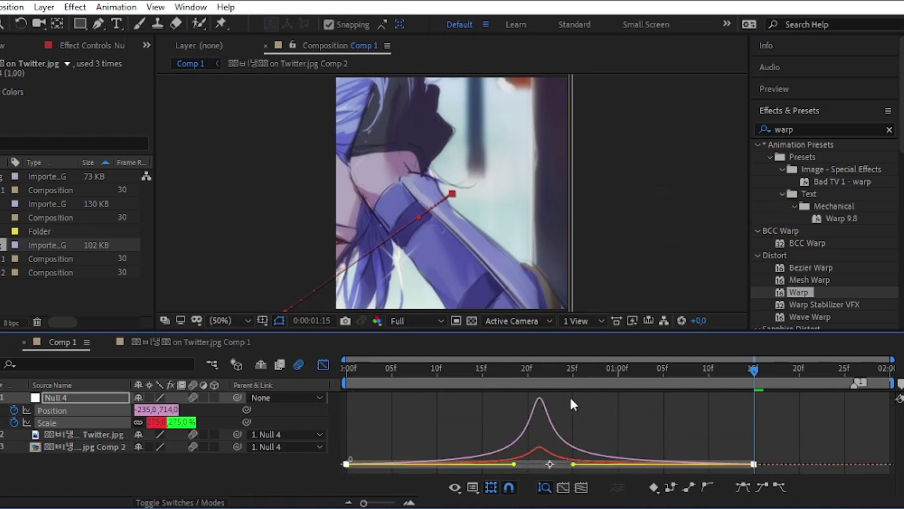
{"action": "key", "text": "space"}
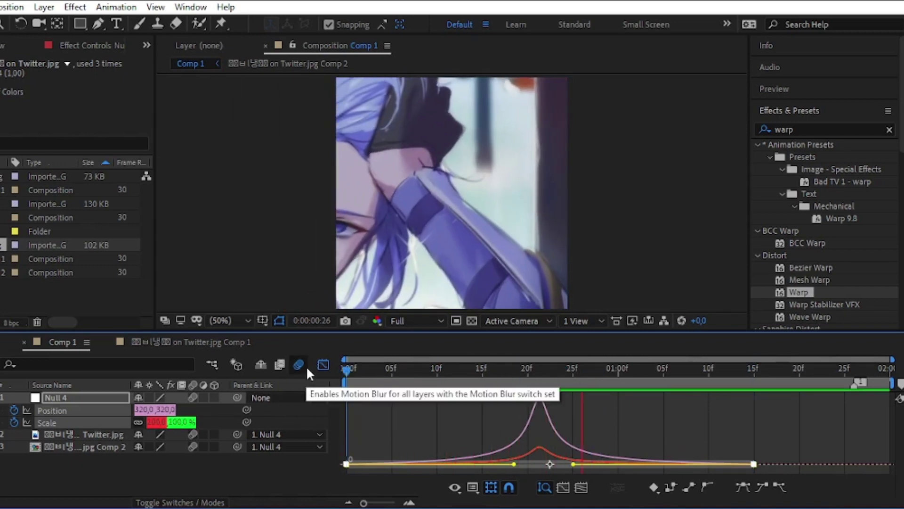
Apply Sapphire S_Blur to Twitter.jpg at the zoom's end keyframe and set Blur Amount to 6
{"action": "left_click", "coordinate": [324, 364]}
{"action": "left_click_drag", "start_coordinate": [720, 381], "coordinate": [752, 395]}
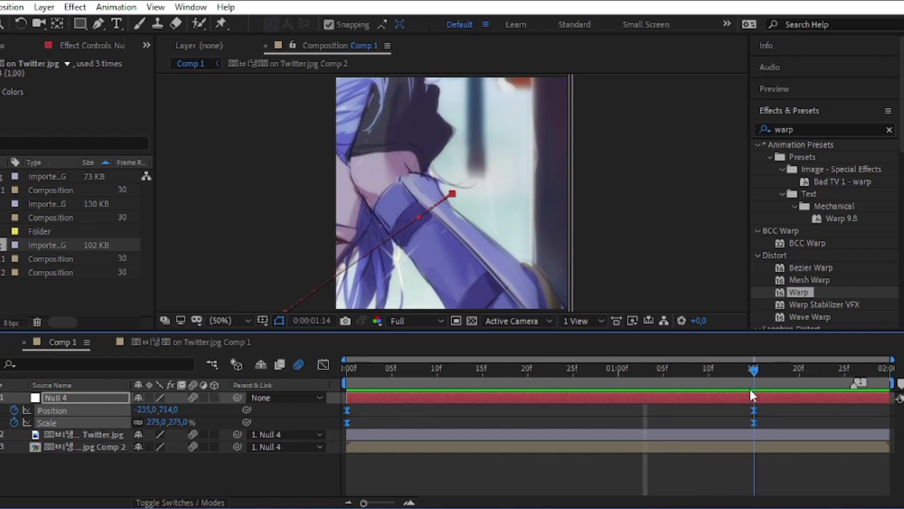
{"action": "left_click", "coordinate": [753, 433]}
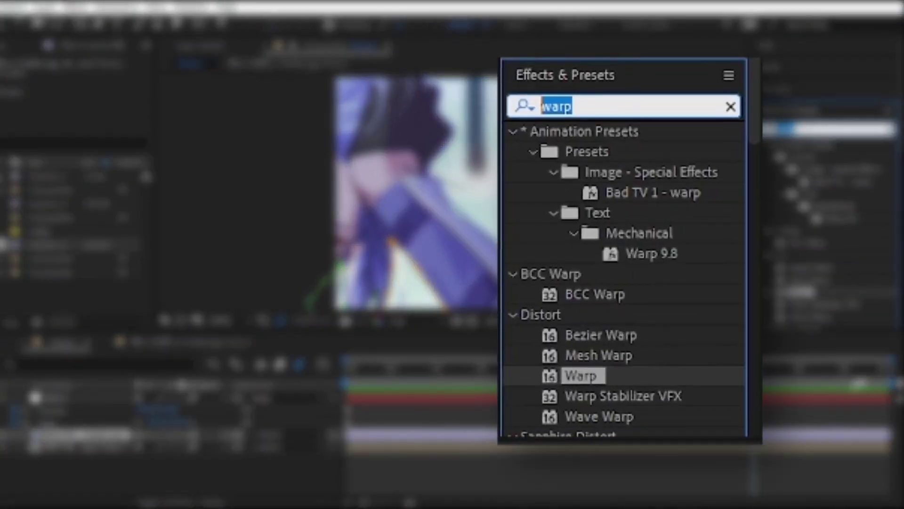
{"action": "type", "text": "s_blur"}
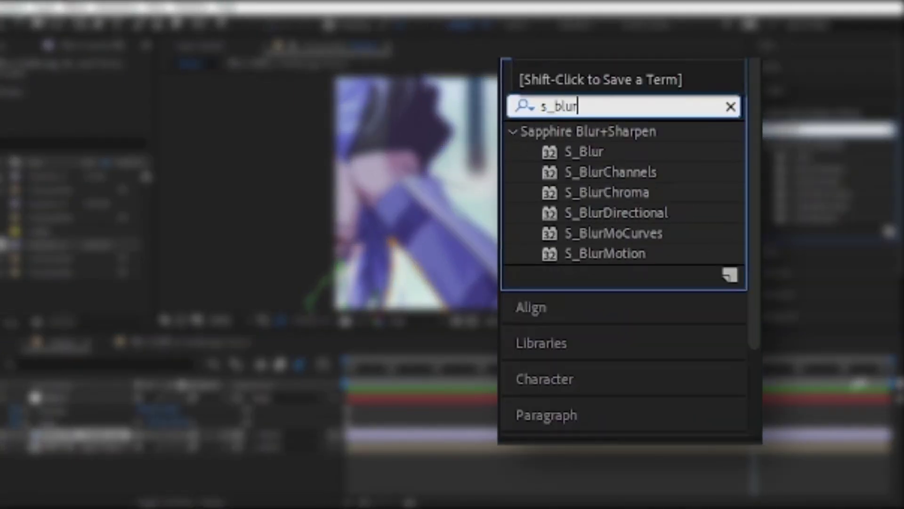
{"action": "double_click", "coordinate": [799, 155]}
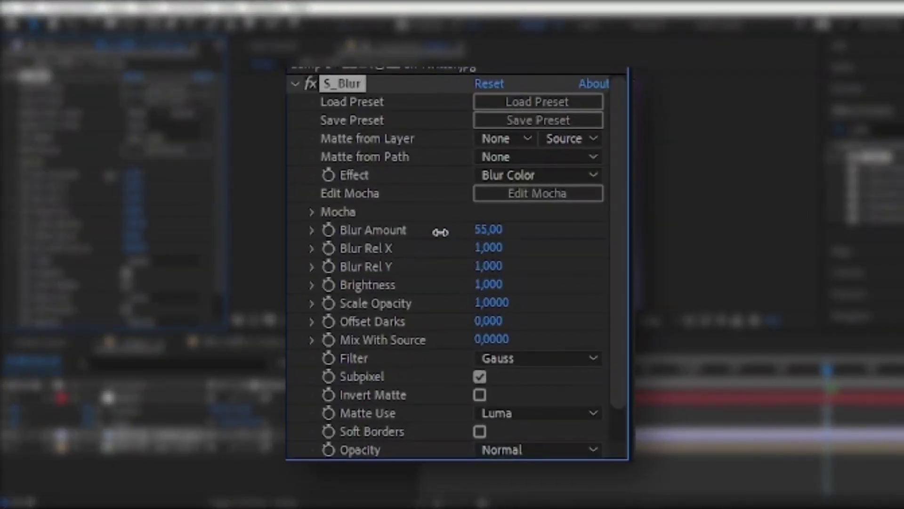
{"action": "left_click_drag", "start_coordinate": [397, 230], "coordinate": [396, 230]}
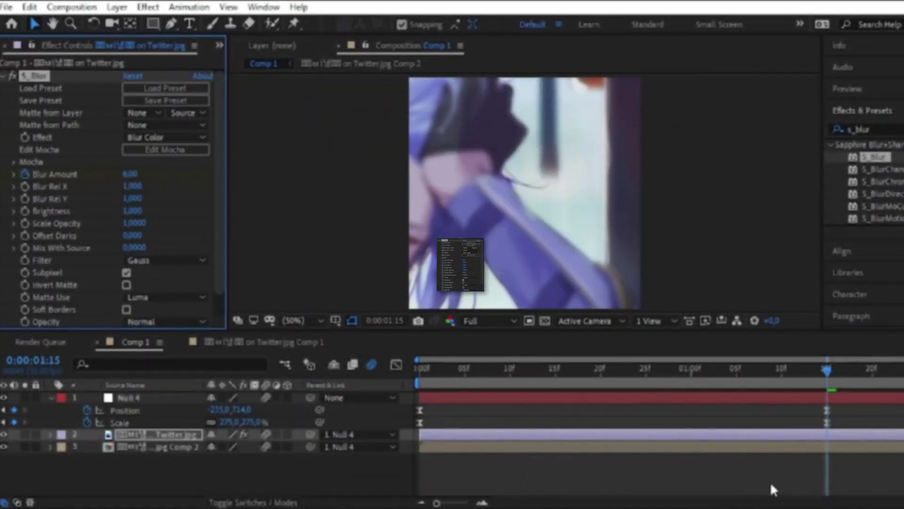
Keyframe Blur Amount from 0 at frame 0 to 6 at 1:15, easing the speed curve into a sharp peak
{"action": "key", "text": "space"}
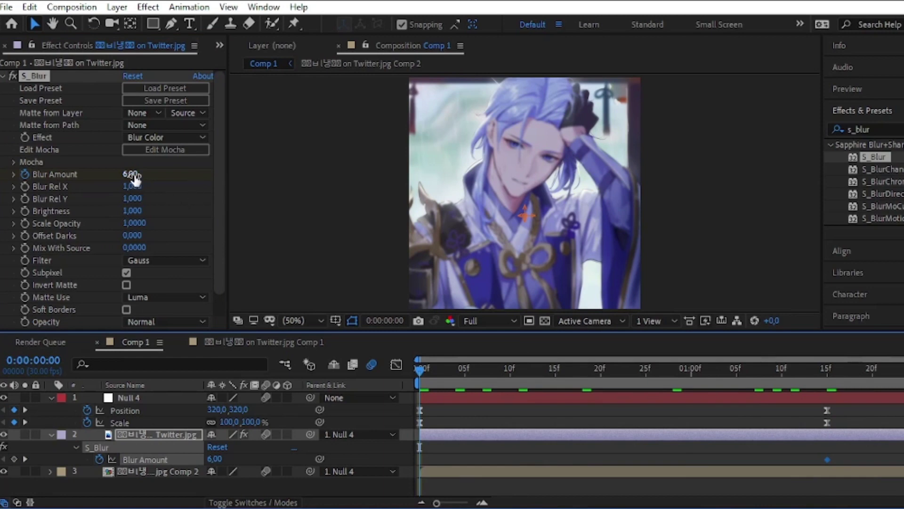
{"action": "left_click_drag", "start_coordinate": [135, 178], "coordinate": [94, 179]}
{"action": "left_click_drag", "start_coordinate": [842, 462], "coordinate": [428, 465]}
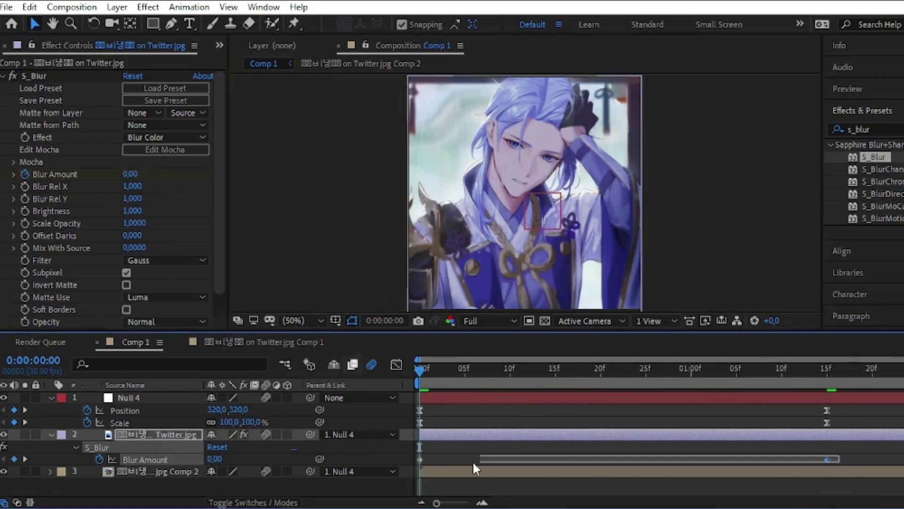
{"action": "left_click", "coordinate": [397, 364]}
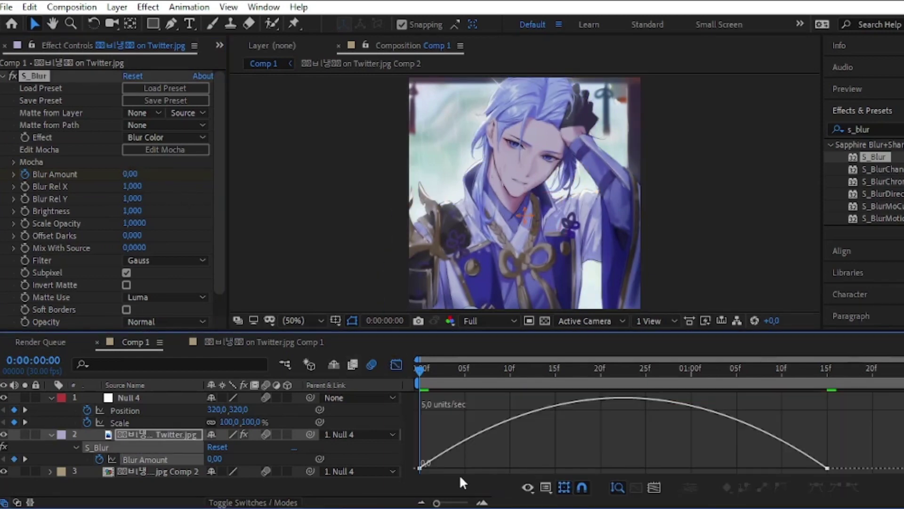
{"action": "left_click_drag", "start_coordinate": [488, 469], "coordinate": [578, 468]}
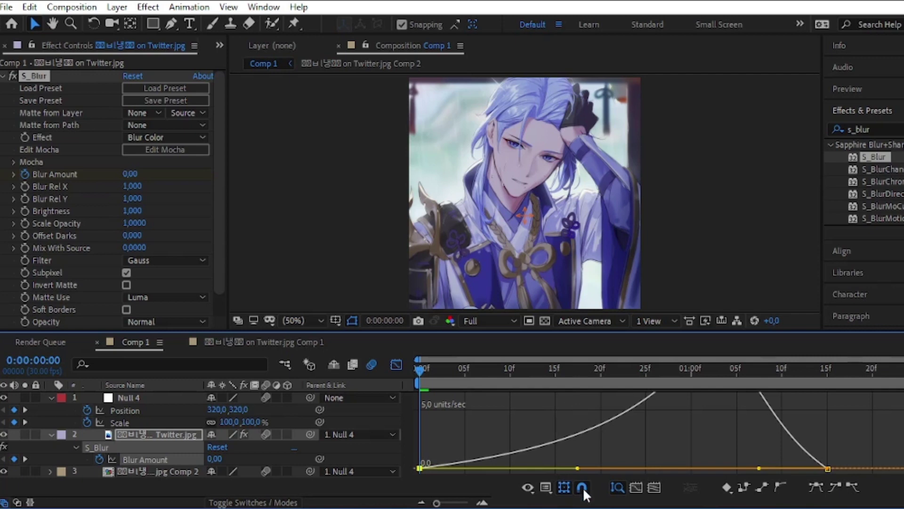
{"action": "left_click", "coordinate": [514, 373]}
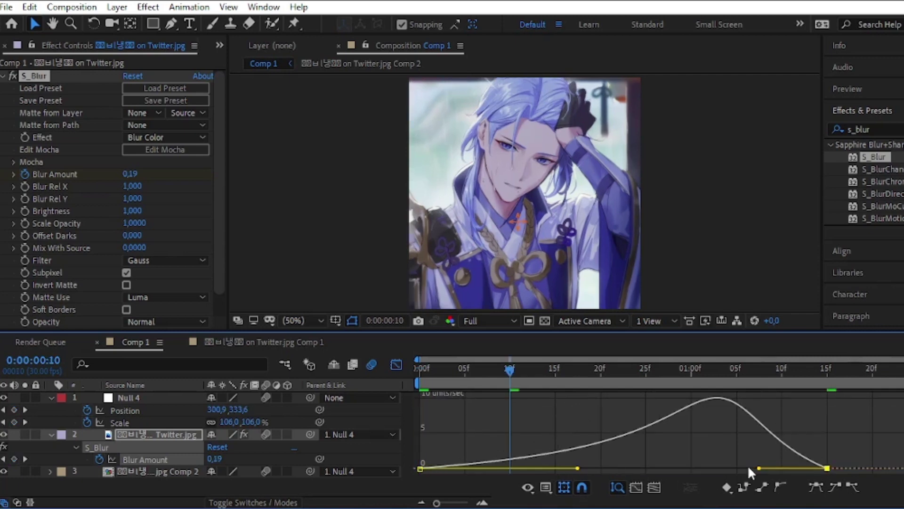
{"action": "left_click_drag", "start_coordinate": [759, 469], "coordinate": [653, 469]}
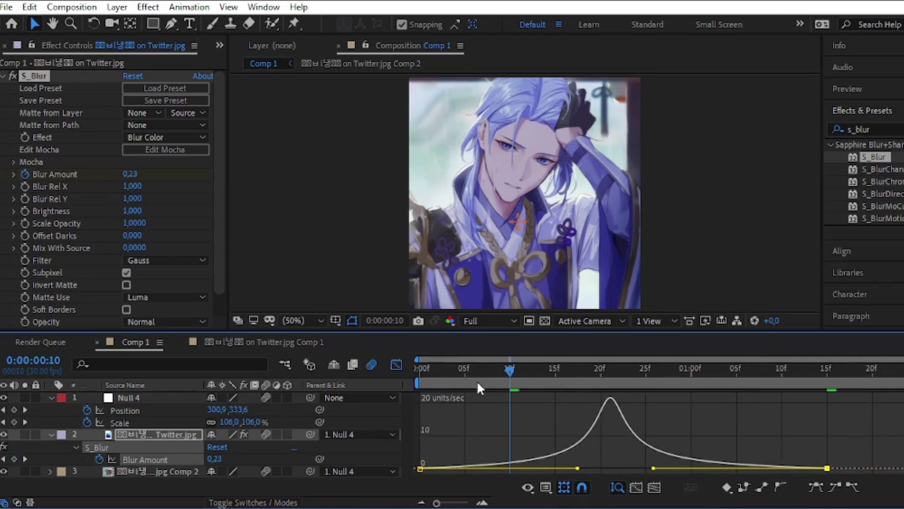
{"action": "key", "text": "space"}
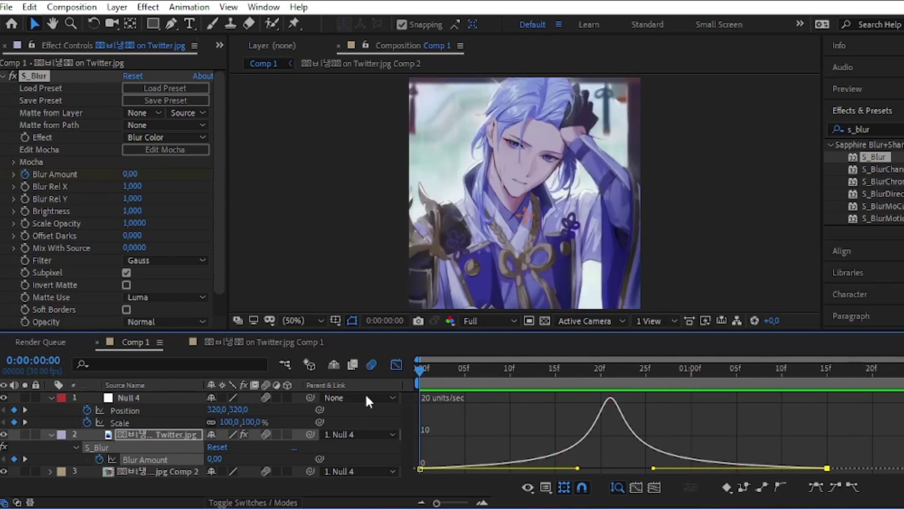
Bring up the Project panel and drag Ayato.jpg into the Comp 1 timeline above Comp 2
{"action": "left_click", "coordinate": [396, 364]}
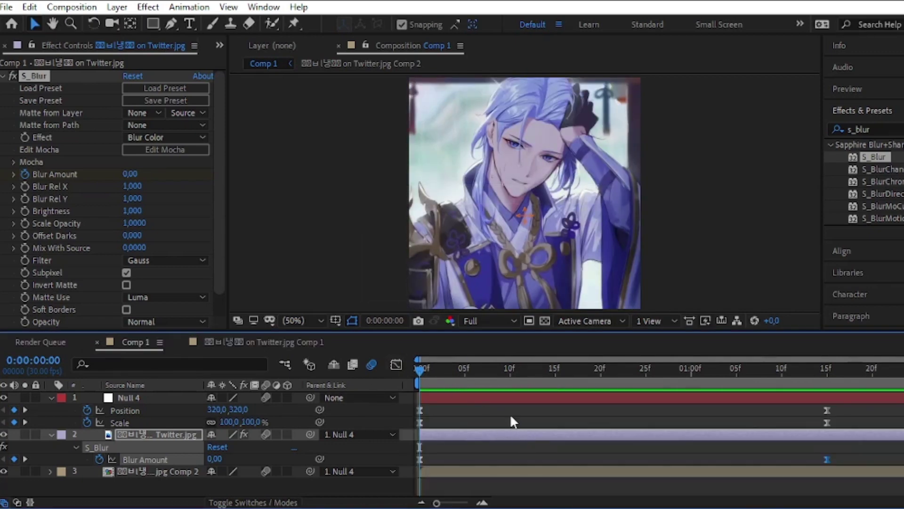
{"action": "left_click_drag", "start_coordinate": [436, 367], "coordinate": [827, 442]}
{"action": "left_click", "coordinate": [854, 453]}
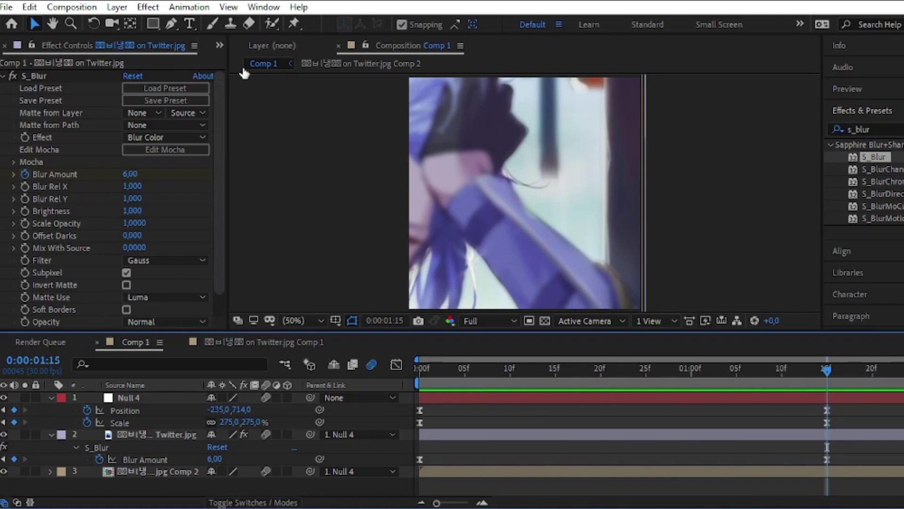
{"action": "left_click", "coordinate": [220, 45]}
{"action": "left_click", "coordinate": [247, 62]}
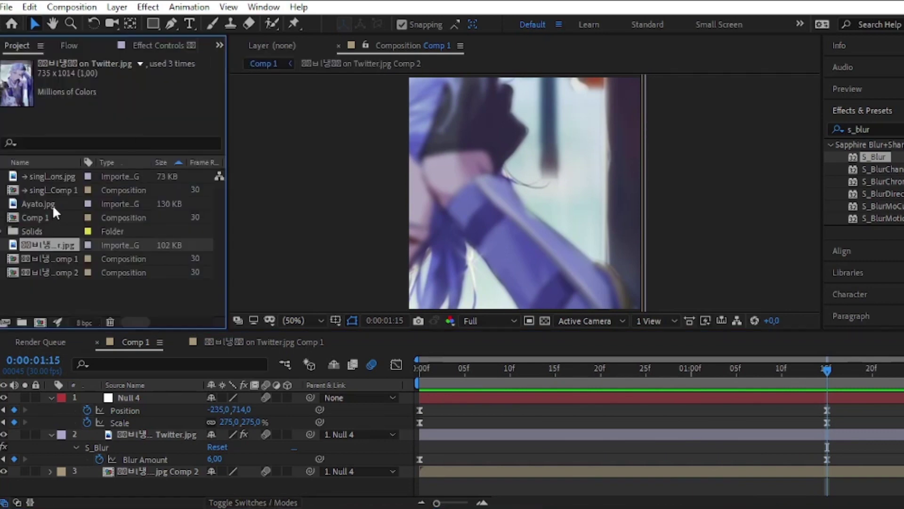
{"action": "left_click_drag", "start_coordinate": [53, 208], "coordinate": [421, 467]}
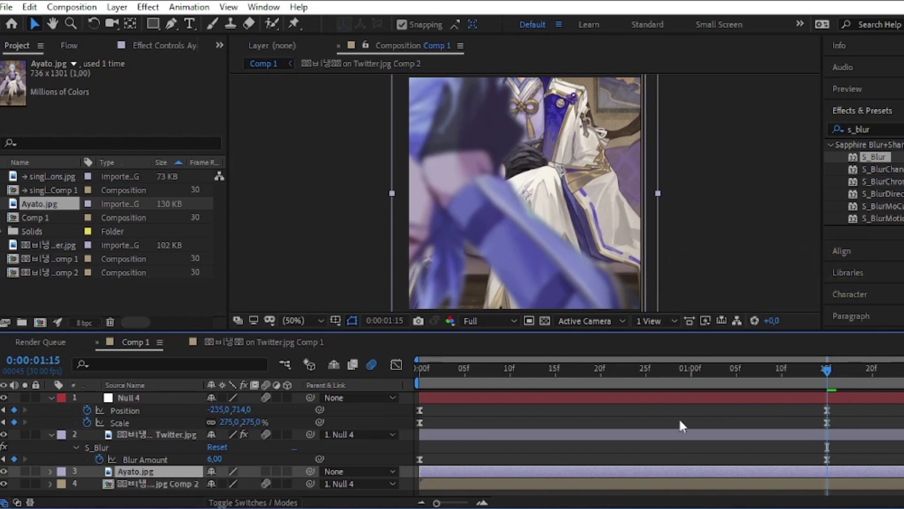
Scale Ayato.jpg to 89%, shift it to the right of the frame, and parent it to Null 4
{"action": "key", "text": "s"}
{"action": "left_click_drag", "start_coordinate": [235, 483], "coordinate": [287, 493]}
{"action": "key", "text": "p"}
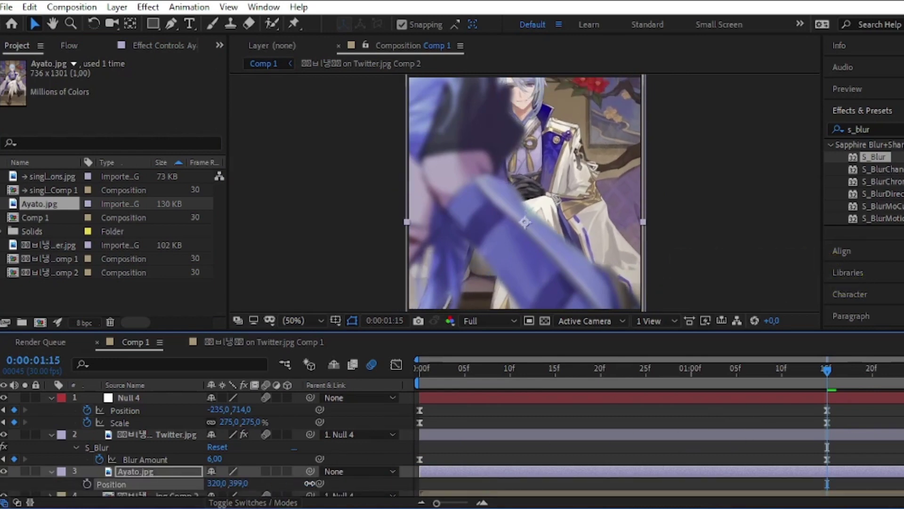
{"action": "left_click_drag", "start_coordinate": [214, 490], "coordinate": [296, 477]}
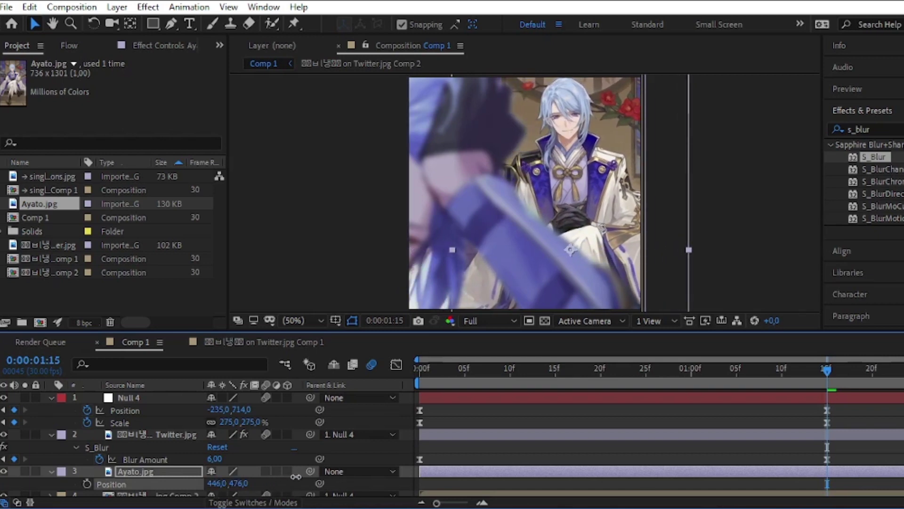
{"action": "scroll", "coordinate": [510, 422], "scroll_direction": "down", "scroll_amount": 1}
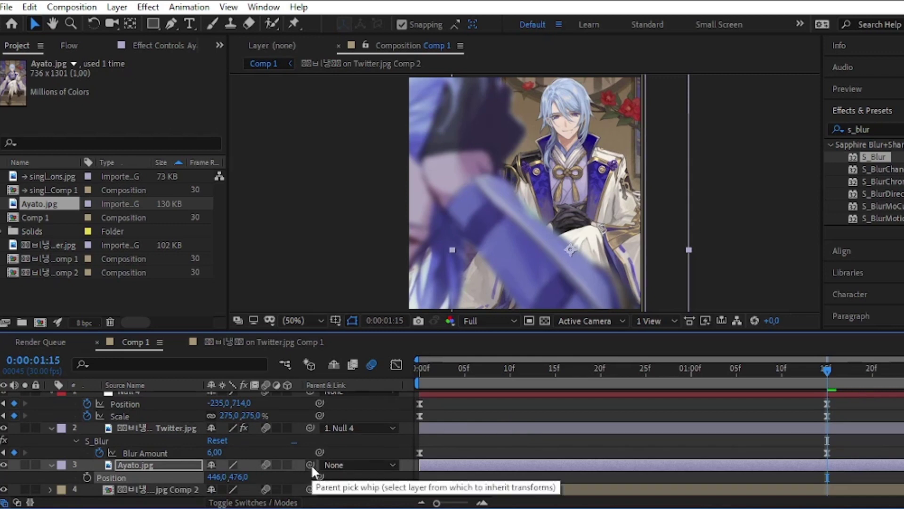
{"action": "scroll", "coordinate": [311, 465], "scroll_direction": "up", "scroll_amount": 1}
{"action": "left_click_drag", "start_coordinate": [311, 471], "coordinate": [178, 401]}
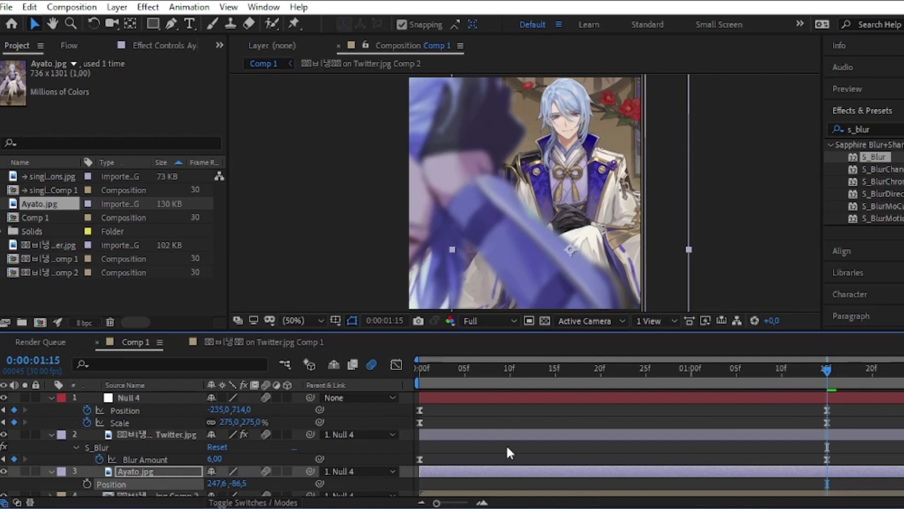
Keyframe Ayato.jpg's Opacity from 0% at the start to 100% at 1:15
{"action": "key", "text": "t"}
{"action": "left_click", "coordinate": [87, 483]}
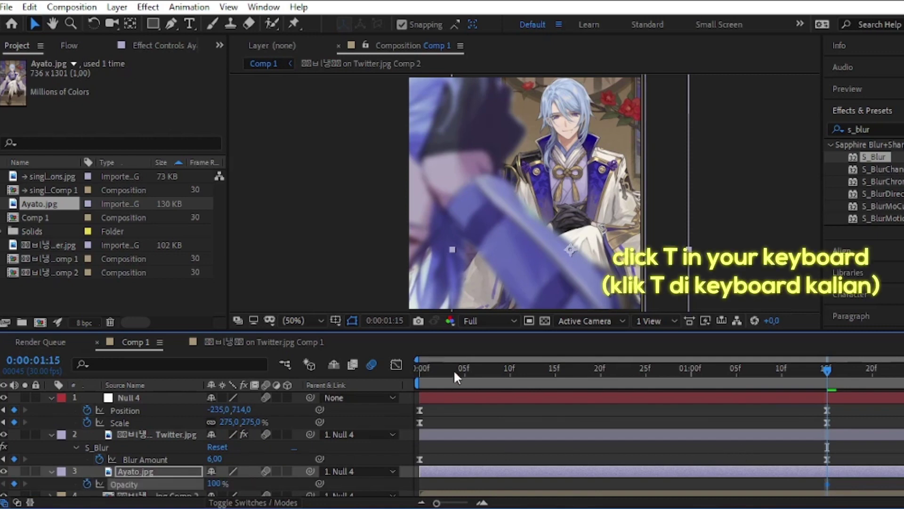
{"action": "key", "text": "Home"}
{"action": "left_click_drag", "start_coordinate": [214, 483], "coordinate": [107, 507]}
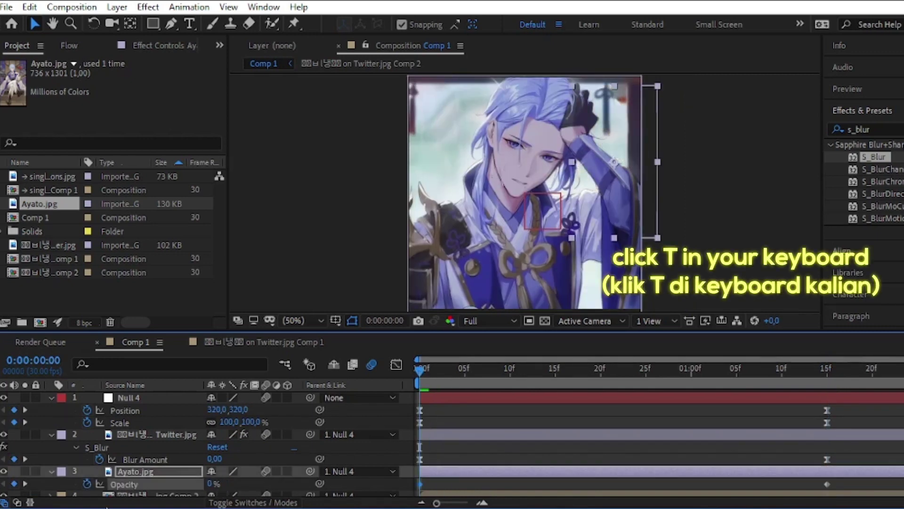
{"action": "left_click_drag", "start_coordinate": [840, 480], "coordinate": [594, 494]}
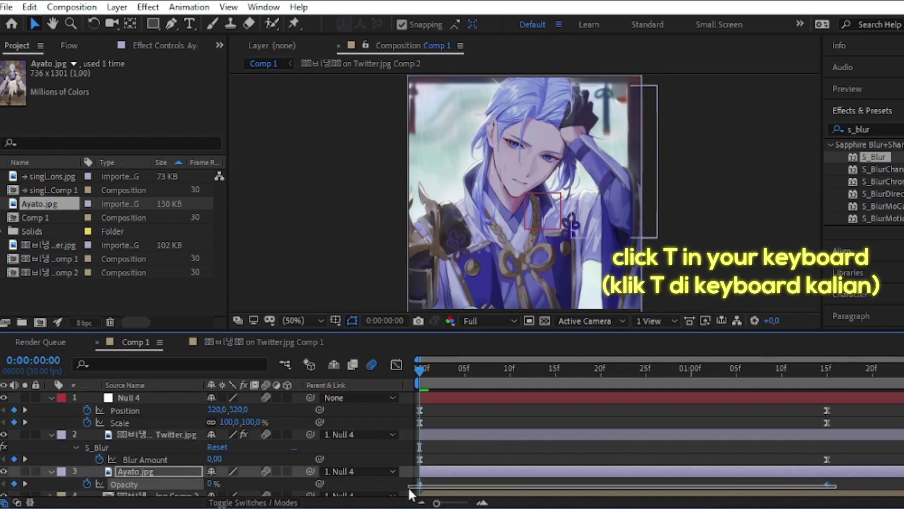
{"action": "left_click_drag", "start_coordinate": [407, 487], "coordinate": [414, 482]}
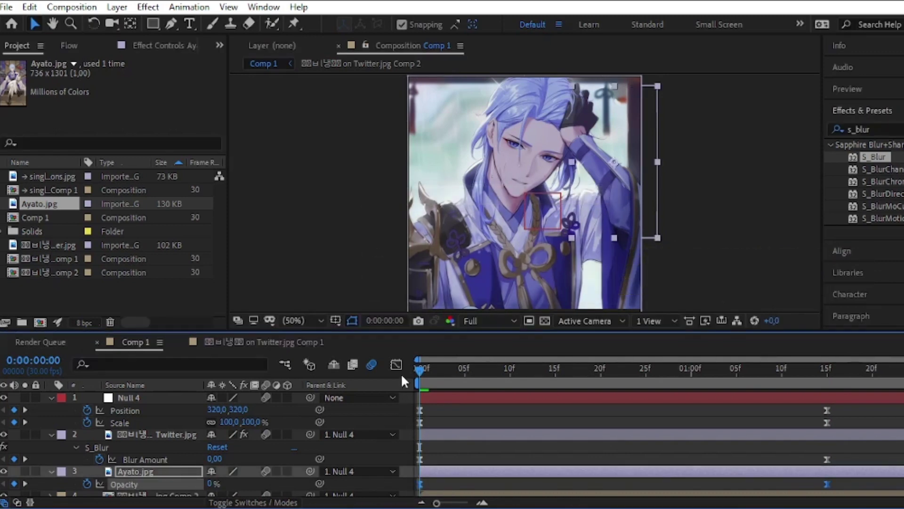
Pull both Opacity influence handles toward the middle for a sharp speed peak, then preview
{"action": "left_click", "coordinate": [396, 365]}
{"action": "left_click", "coordinate": [422, 467]}
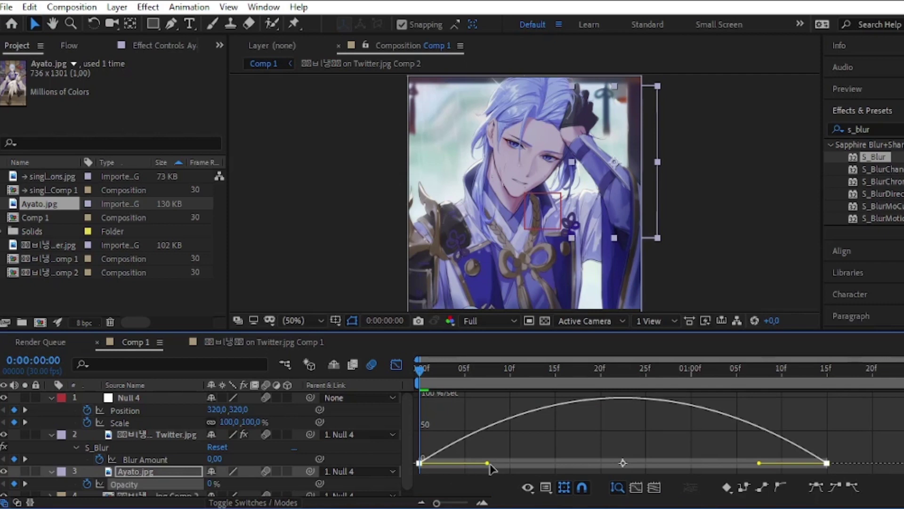
{"action": "left_click_drag", "start_coordinate": [487, 464], "coordinate": [588, 464]}
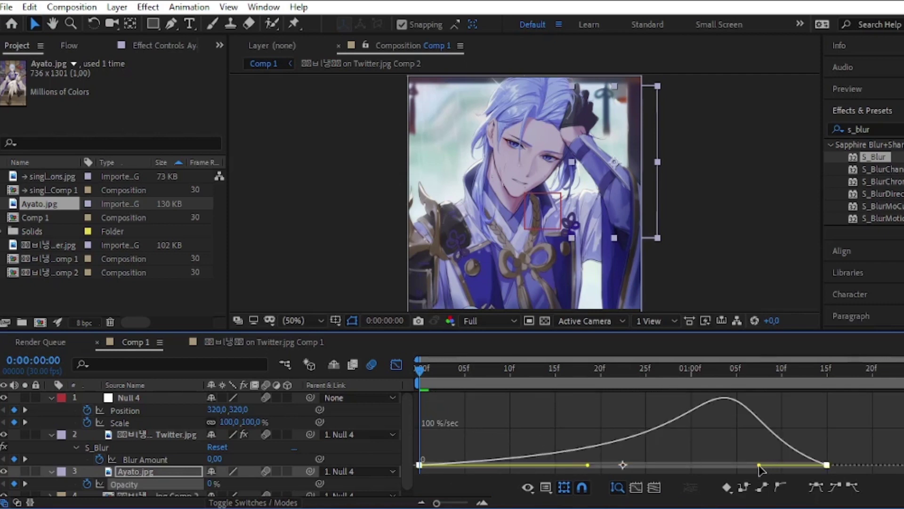
{"action": "left_click_drag", "start_coordinate": [759, 465], "coordinate": [647, 463]}
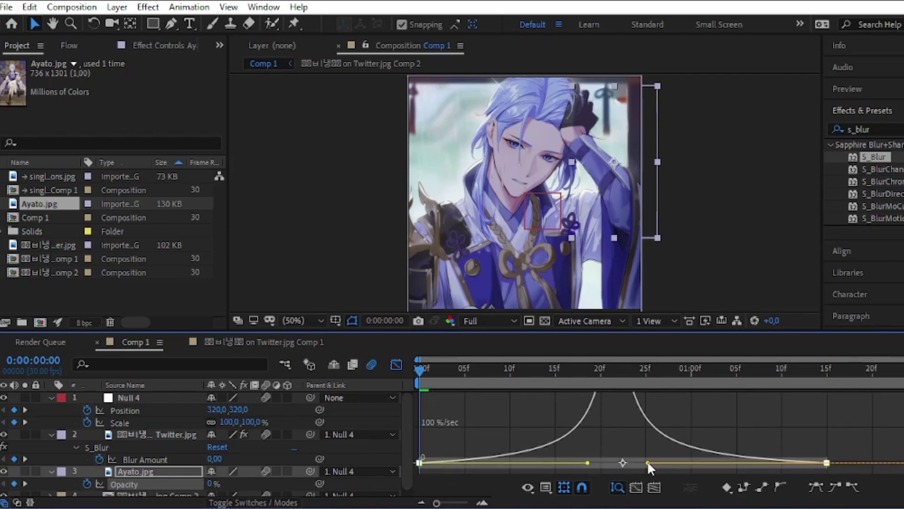
{"action": "key", "text": "space"}
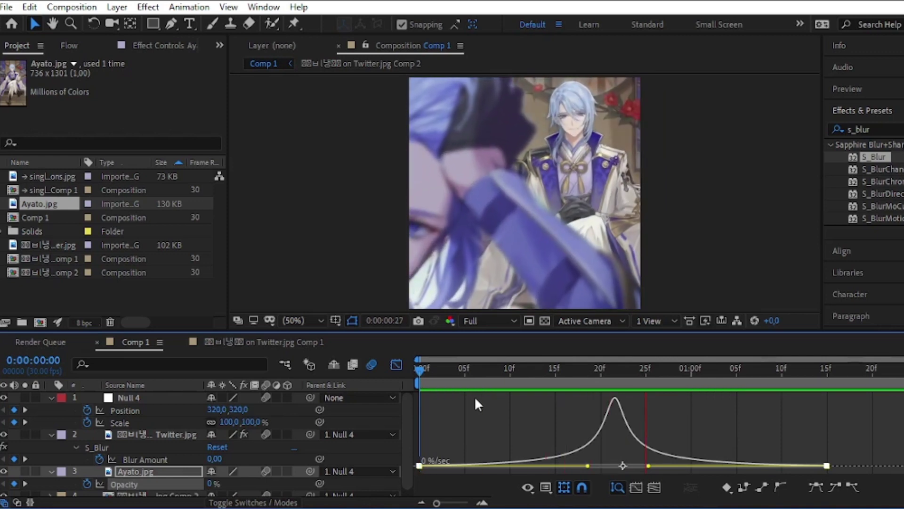
{"action": "left_click", "coordinate": [396, 364]}
Add a Null 5 layer and parent Null 4 to it
{"action": "key", "text": "k"}
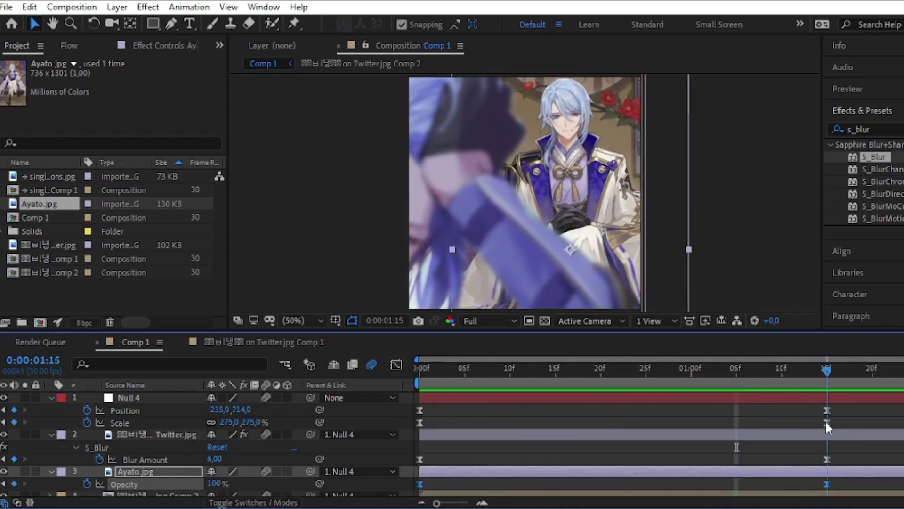
{"action": "left_click", "coordinate": [117, 7]}
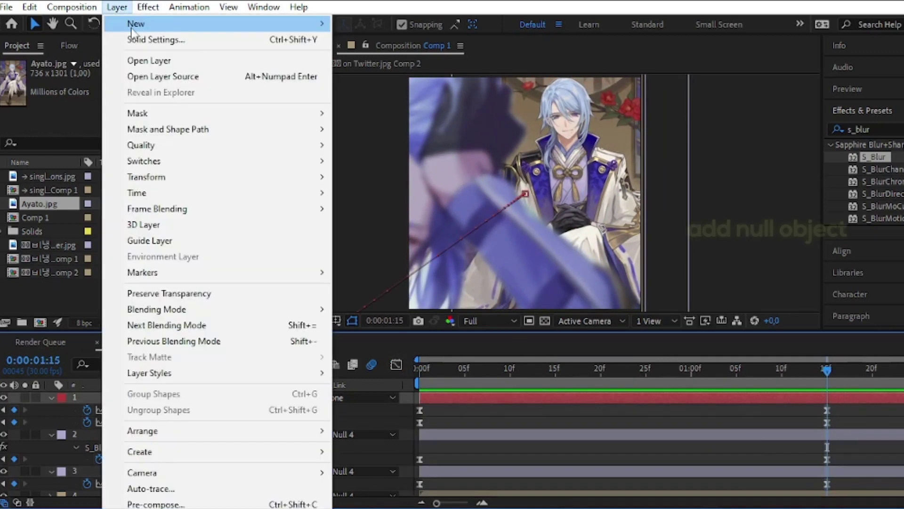
{"action": "mouse_move", "coordinate": [141, 24]}
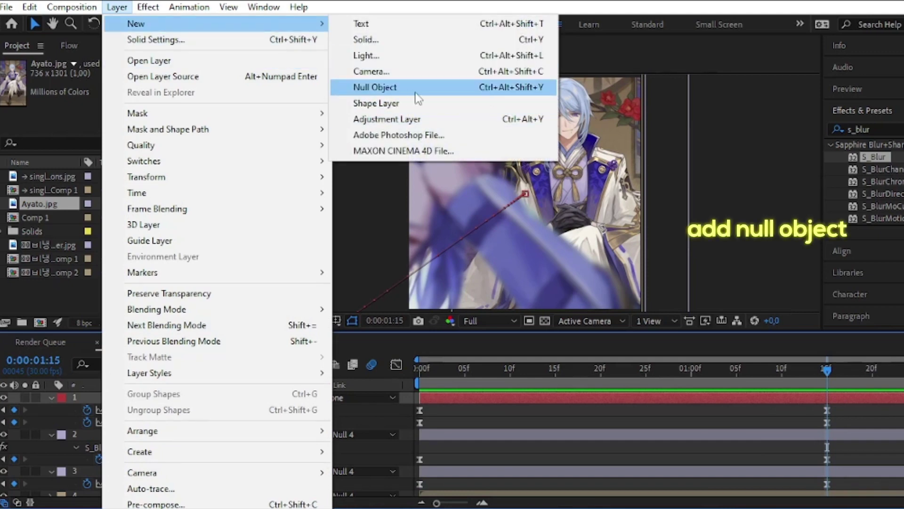
{"action": "left_click", "coordinate": [405, 90]}
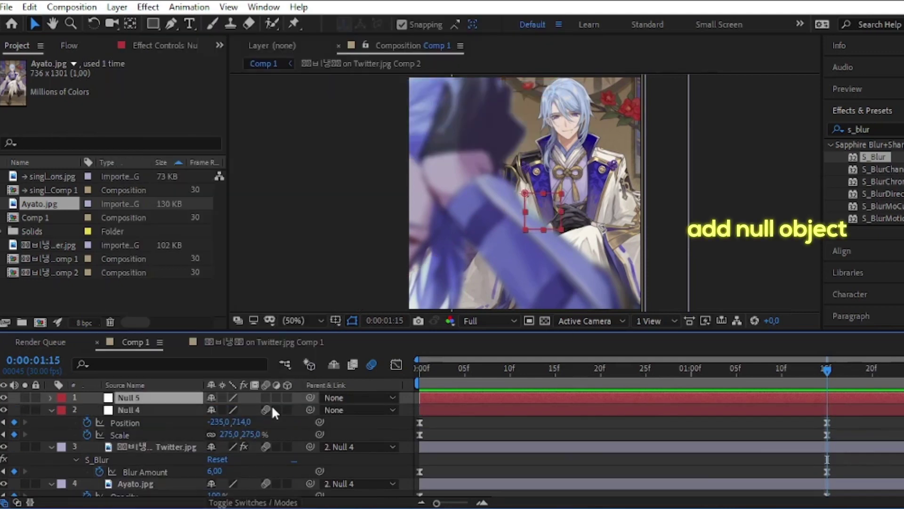
{"action": "left_click_drag", "start_coordinate": [310, 410], "coordinate": [198, 398]}
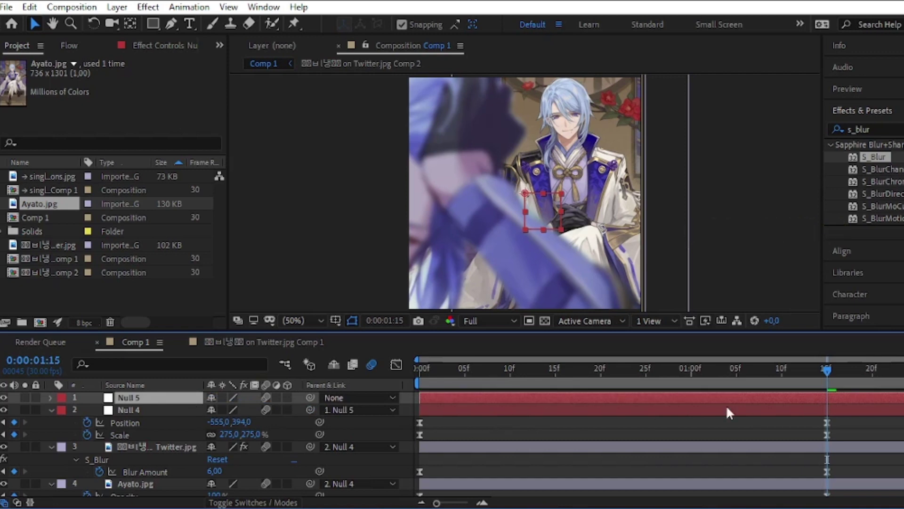
Reveal Null 5's Position, step through the frames, and preview the animation from the start
{"action": "key", "text": "p"}
{"action": "left_click_drag", "start_coordinate": [783, 369], "coordinate": [612, 375]}
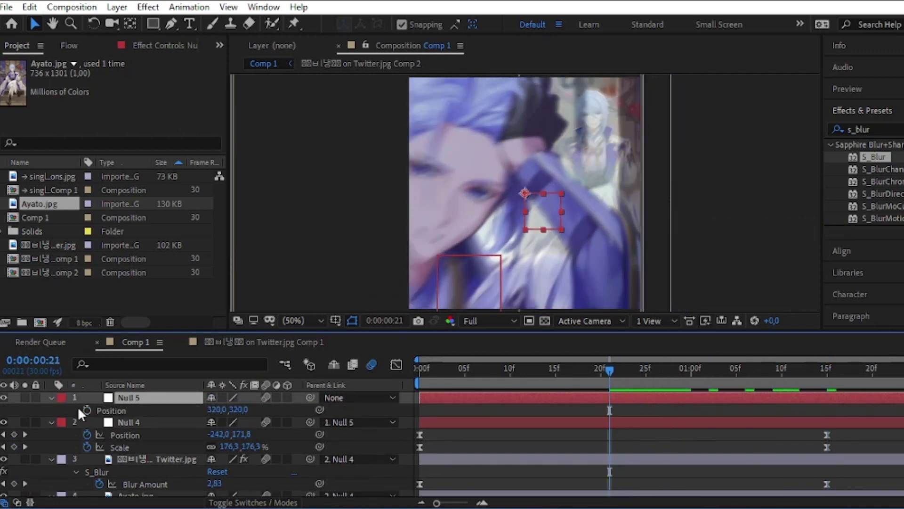
{"action": "left_click", "coordinate": [96, 410]}
{"action": "mouse_move", "coordinate": [623, 387]}
{"action": "left_mouse_down"}
{"action": "mouse_move", "coordinate": [697, 388]}
{"action": "mouse_move", "coordinate": [609, 408]}
{"action": "left_mouse_up"}
{"action": "key", "text": "Home"}
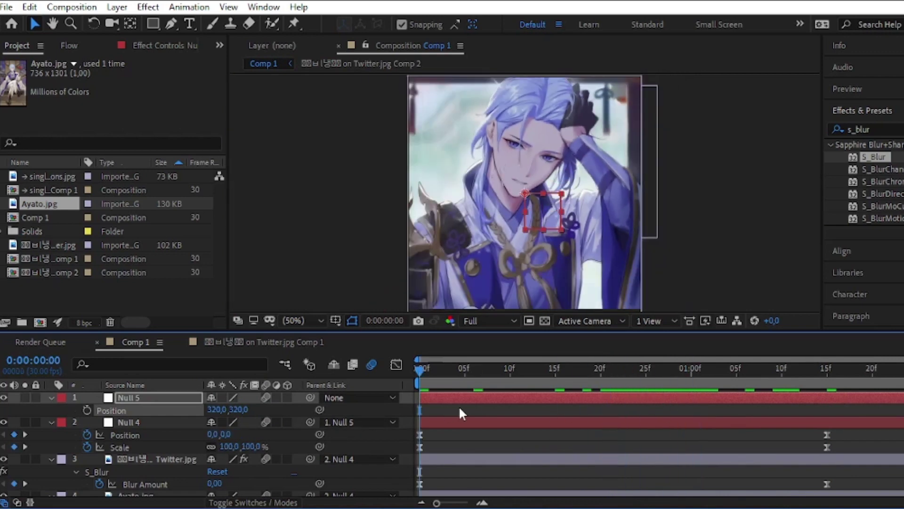
{"action": "key", "text": "space"}
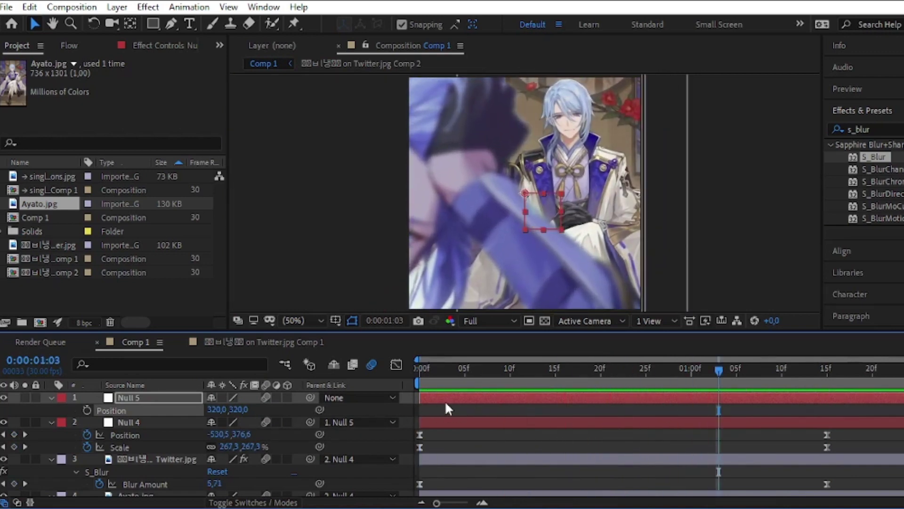
Keyframe Null 5's Position so X goes from 320 to -72 at 1:21
{"action": "left_click", "coordinate": [500, 376]}
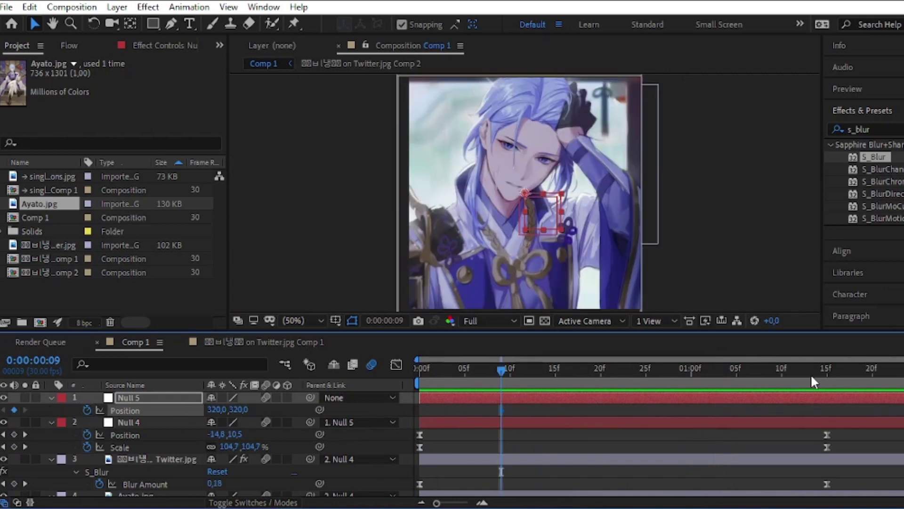
{"action": "left_click_drag", "start_coordinate": [814, 382], "coordinate": [881, 395]}
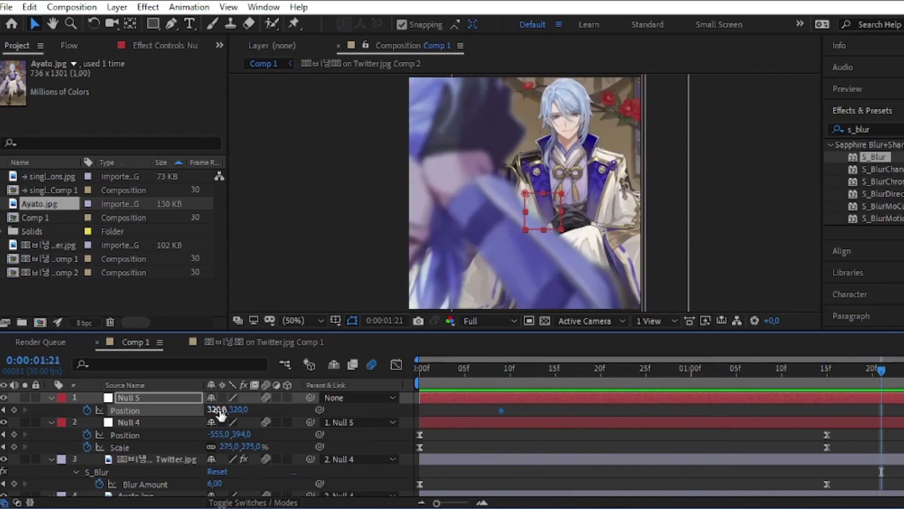
{"action": "left_click_drag", "start_coordinate": [221, 414], "coordinate": [142, 410]}
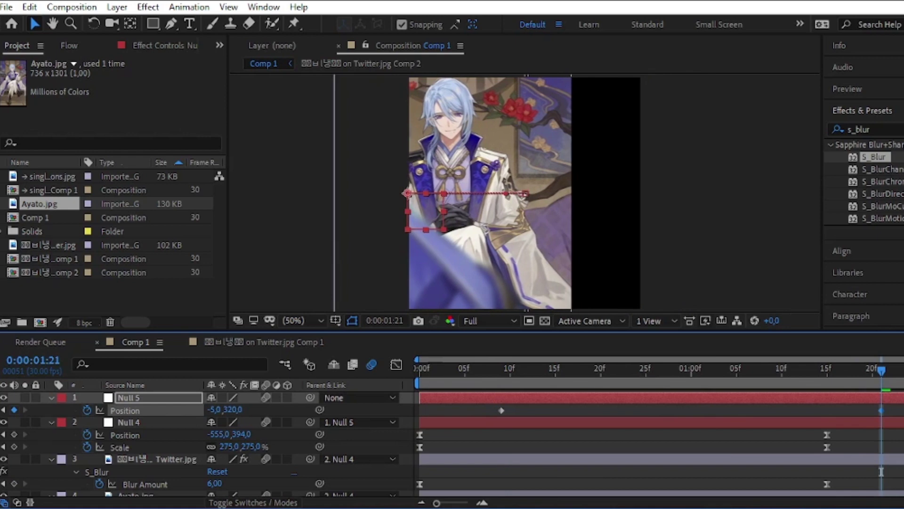
{"action": "left_click_drag", "start_coordinate": [216, 415], "coordinate": [171, 413]}
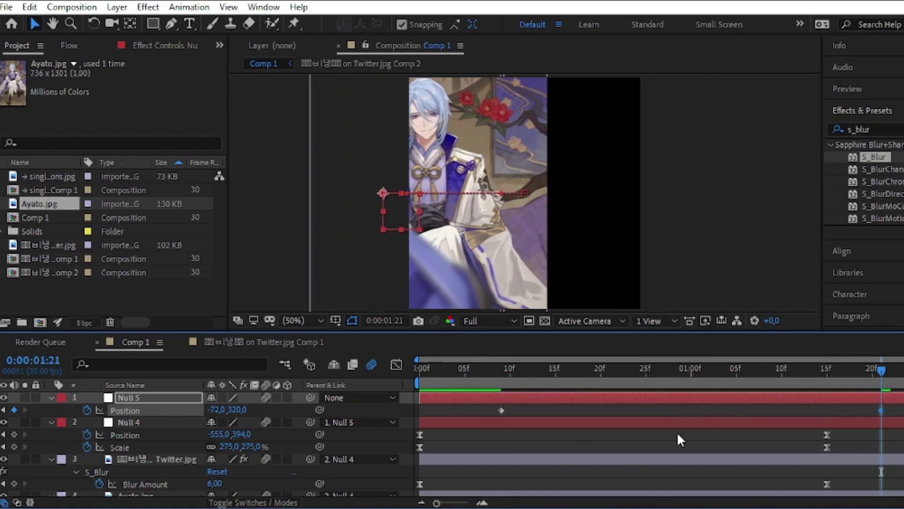
Easy Ease both Position keyframes and widen their influence handles in the Graph Editor
{"action": "left_click_drag", "start_coordinate": [900, 408], "coordinate": [477, 408]}
{"action": "key", "text": "F9"}
{"action": "left_click", "coordinate": [396, 364]}
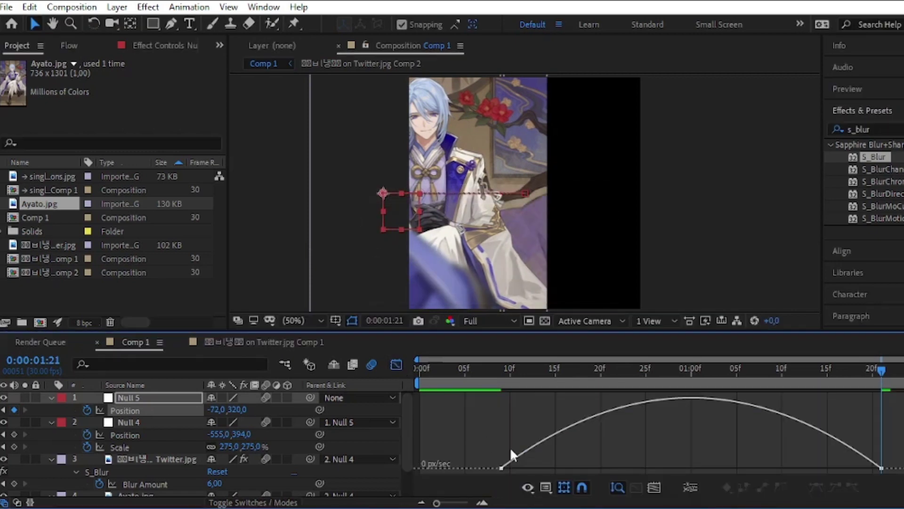
{"action": "double_click", "coordinate": [502, 469]}
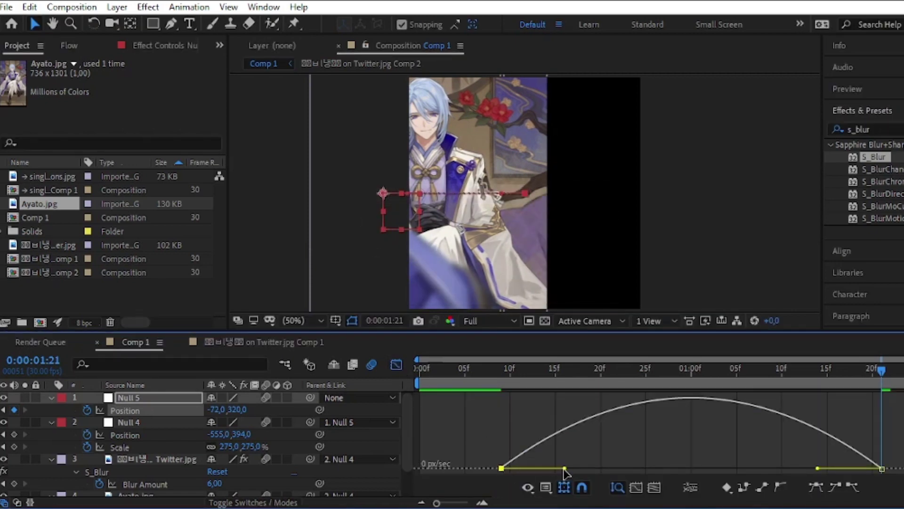
{"action": "left_click_drag", "start_coordinate": [565, 469], "coordinate": [658, 469]}
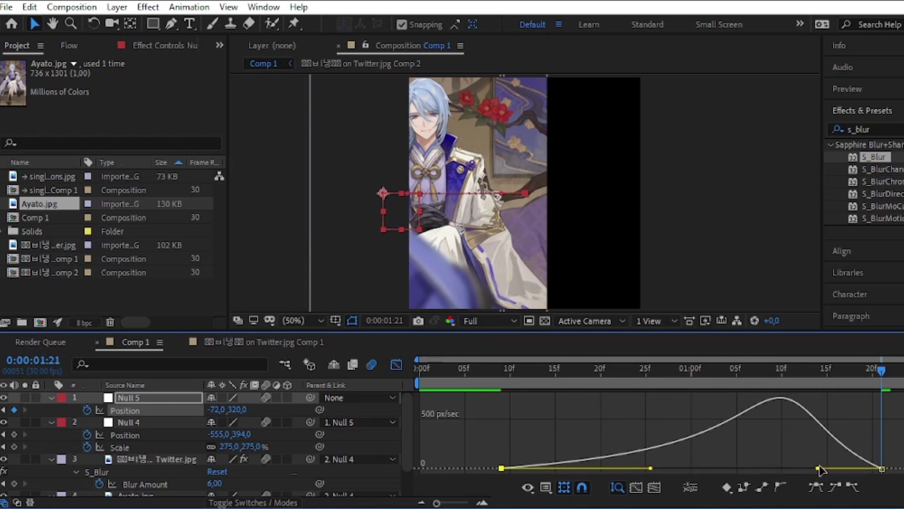
{"action": "left_click_drag", "start_coordinate": [820, 468], "coordinate": [725, 467]}
{"action": "key", "text": "space"}
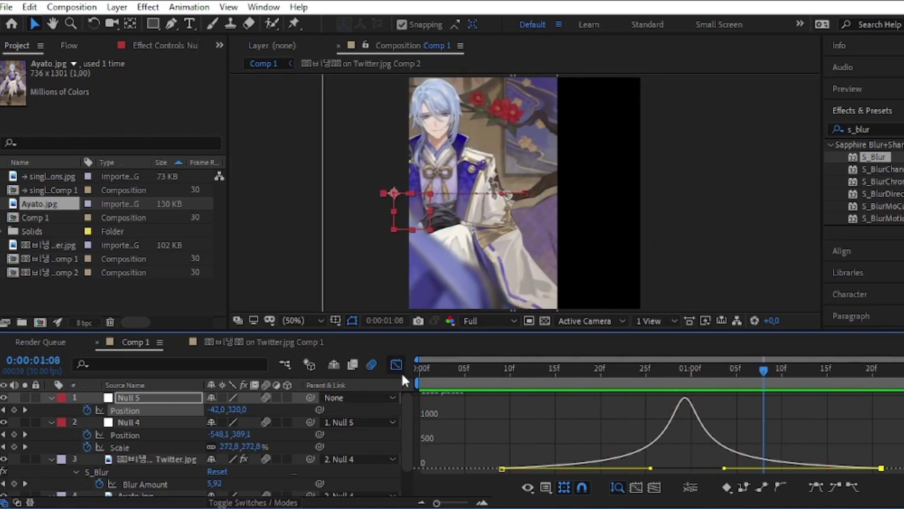
{"action": "left_click", "coordinate": [396, 365]}
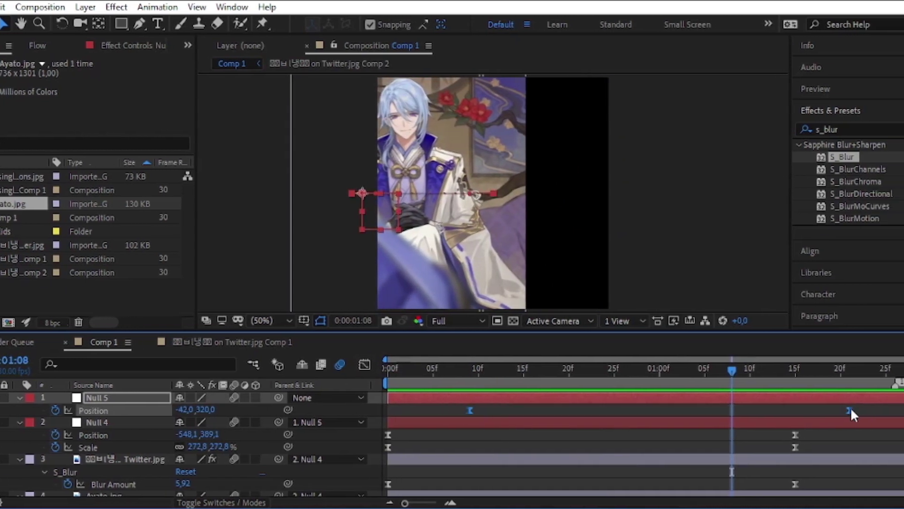
Drag Null 5's last Position keyframe to about 1:27, then preview and scrub the pan
{"action": "left_click_drag", "start_coordinate": [848, 410], "coordinate": [871, 410]}
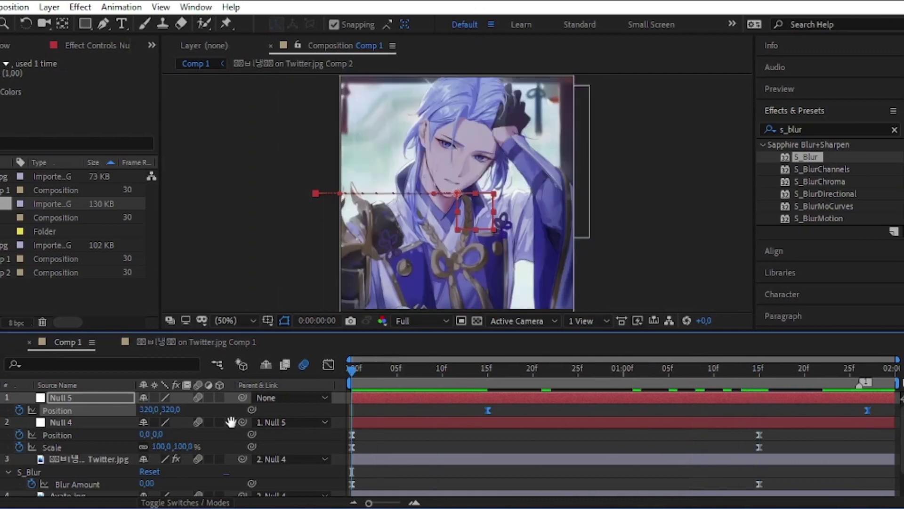
{"action": "key", "text": "space"}
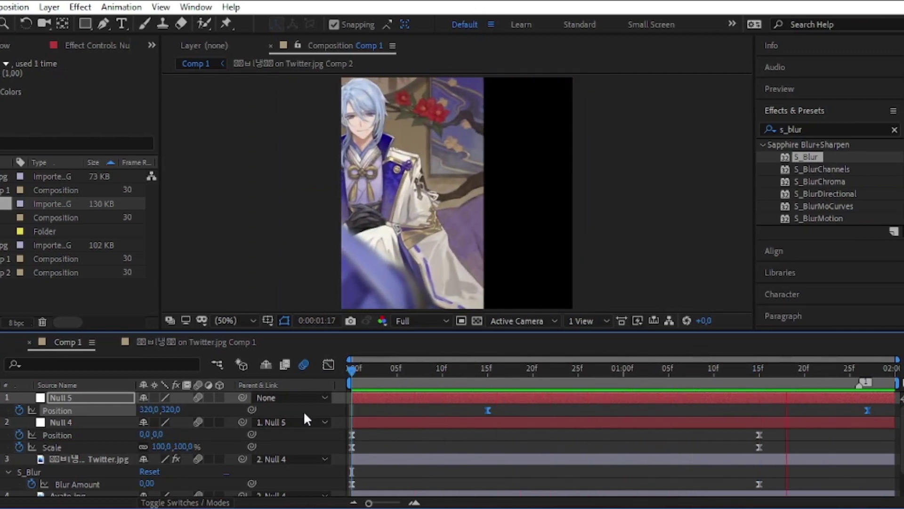
{"action": "key", "text": "space"}
{"action": "left_click", "coordinate": [485, 397]}
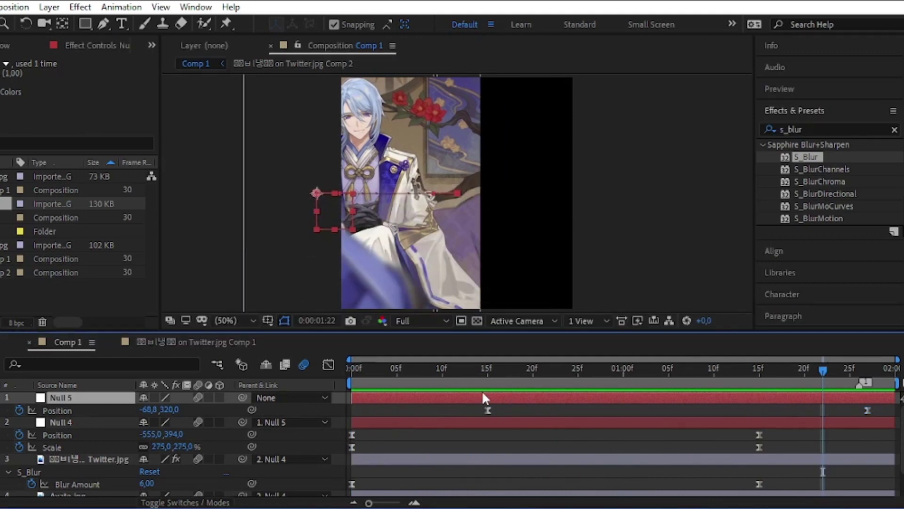
{"action": "mouse_move", "coordinate": [485, 379]}
{"action": "left_mouse_down"}
{"action": "mouse_move", "coordinate": [614, 434]}
{"action": "mouse_move", "coordinate": [720, 437]}
{"action": "mouse_move", "coordinate": [480, 441]}
{"action": "left_mouse_up"}
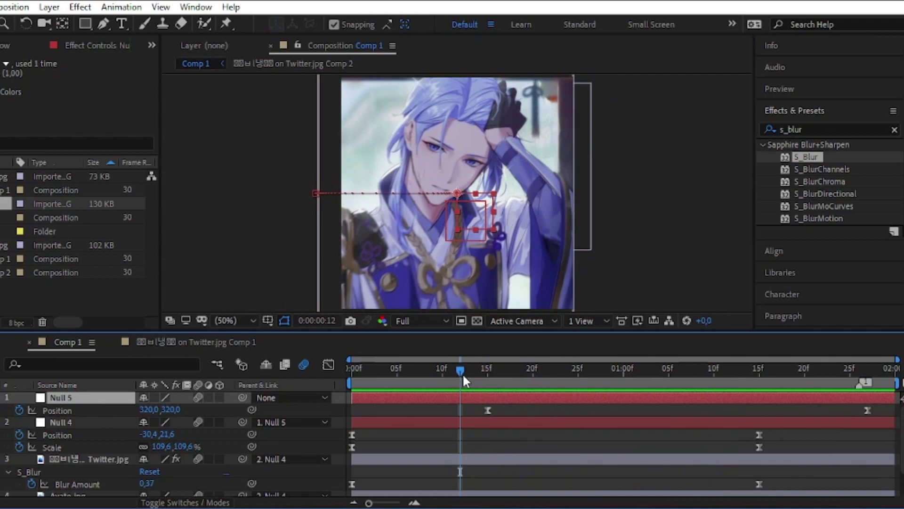
{"action": "mouse_move", "coordinate": [464, 379]}
{"action": "left_mouse_down"}
{"action": "mouse_move", "coordinate": [622, 400]}
{"action": "mouse_move", "coordinate": [869, 409]}
{"action": "left_mouse_up"}
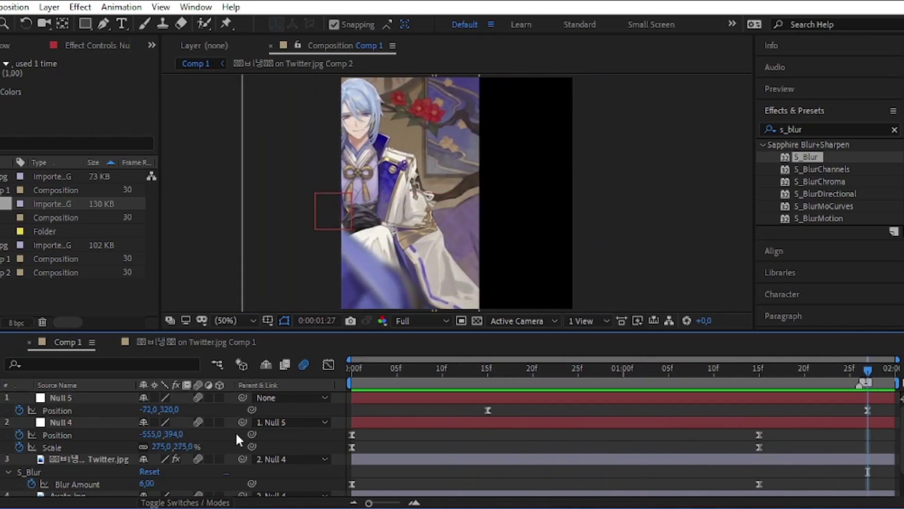
{"action": "left_click", "coordinate": [55, 459]}
Drag single icons.jpg from the Project panel into Comp 1 above the Comp 2 layer
{"action": "scroll", "coordinate": [149, 460], "scroll_direction": "down", "scroll_amount": 2}
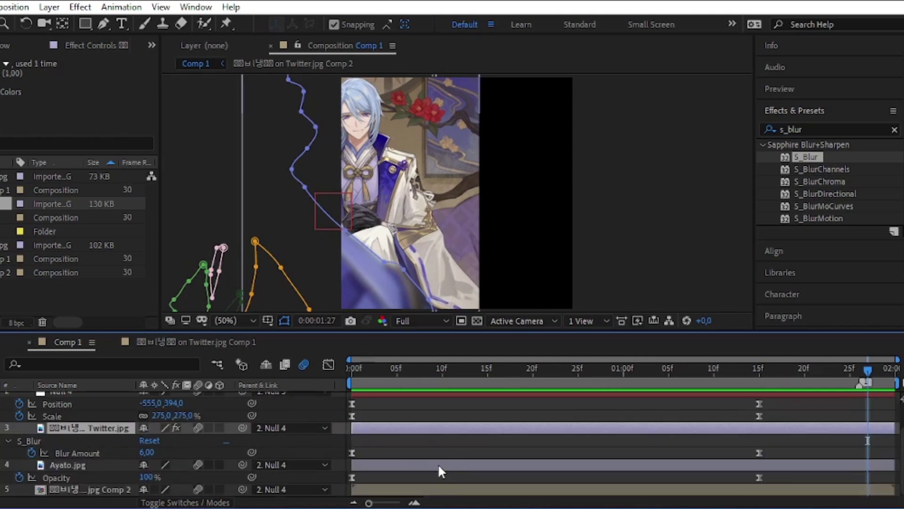
{"action": "left_click", "coordinate": [424, 464]}
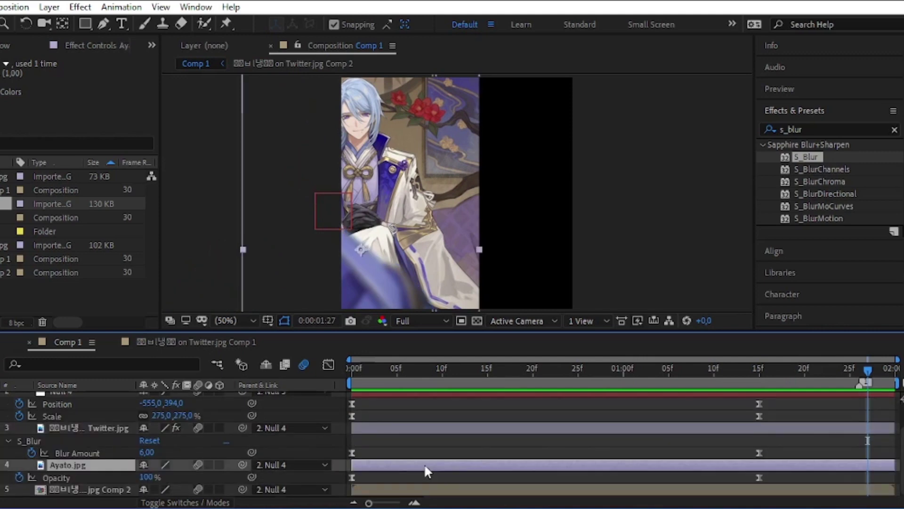
{"action": "left_click", "coordinate": [424, 491]}
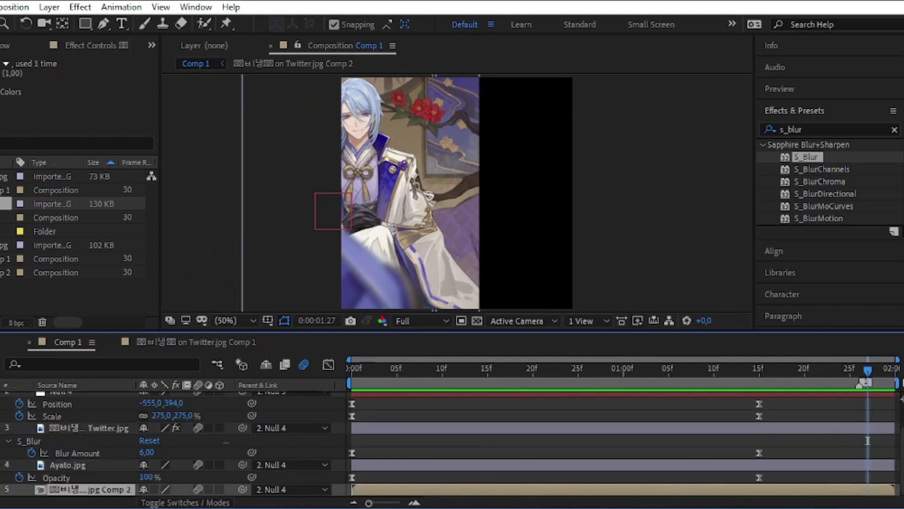
{"action": "left_click", "coordinate": [152, 51]}
{"action": "left_click", "coordinate": [5, 176]}
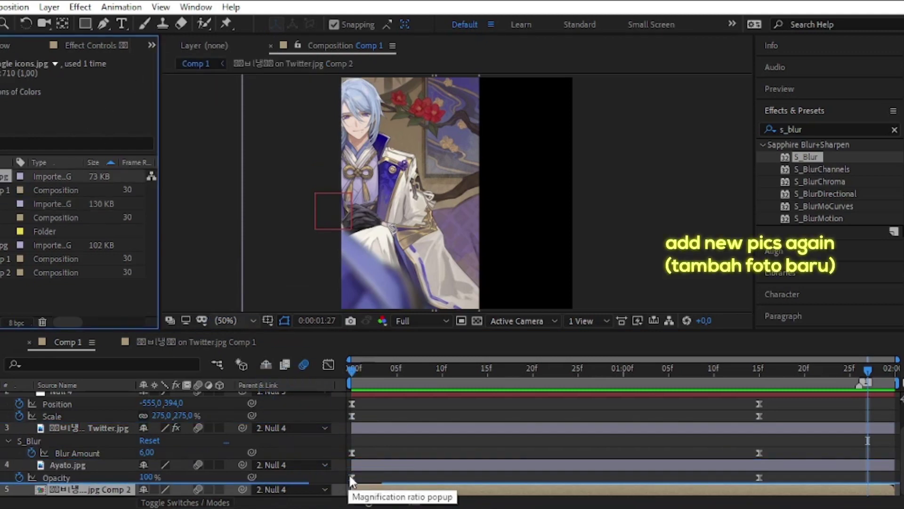
{"action": "left_click_drag", "start_coordinate": [338, 450], "coordinate": [468, 487]}
Parent the new single icons.jpg layer to 2. Null 4
{"action": "scroll", "coordinate": [480, 484], "scroll_direction": "down", "scroll_amount": 1}
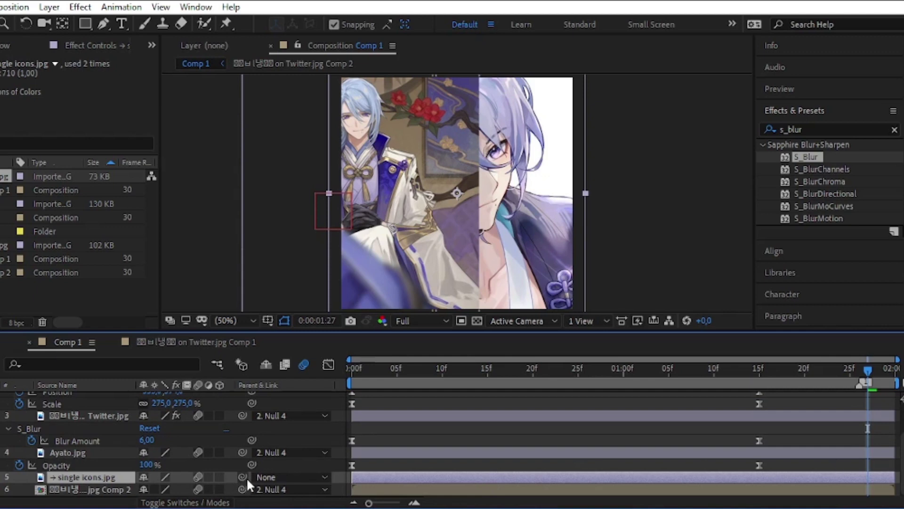
{"action": "left_click", "coordinate": [265, 476]}
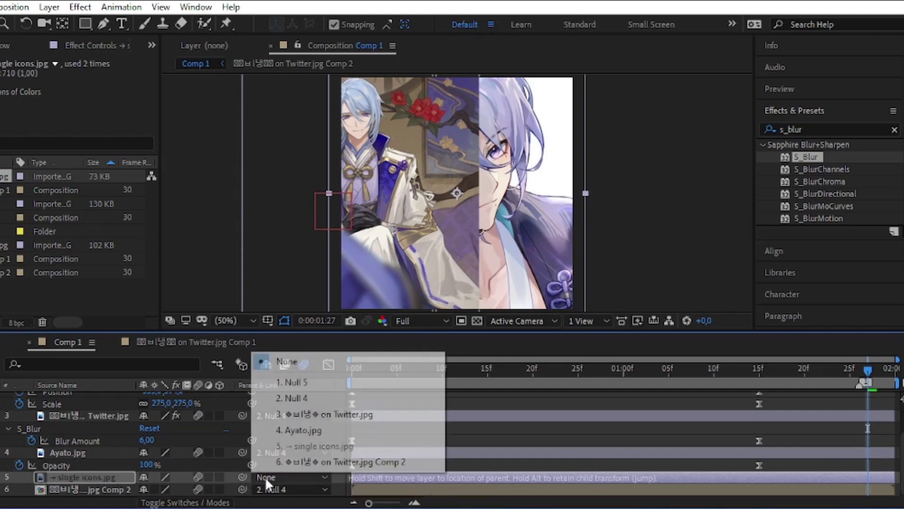
{"action": "left_click", "coordinate": [295, 398]}
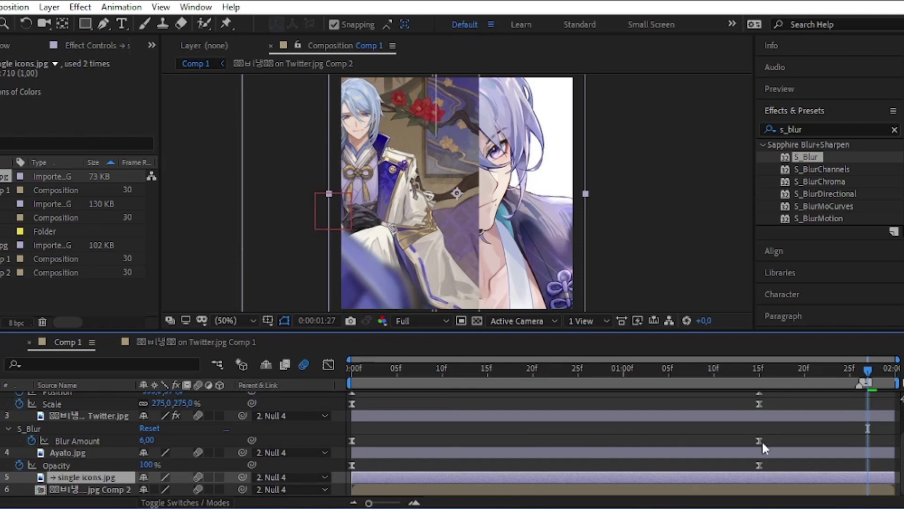
{"action": "left_click", "coordinate": [793, 451]}
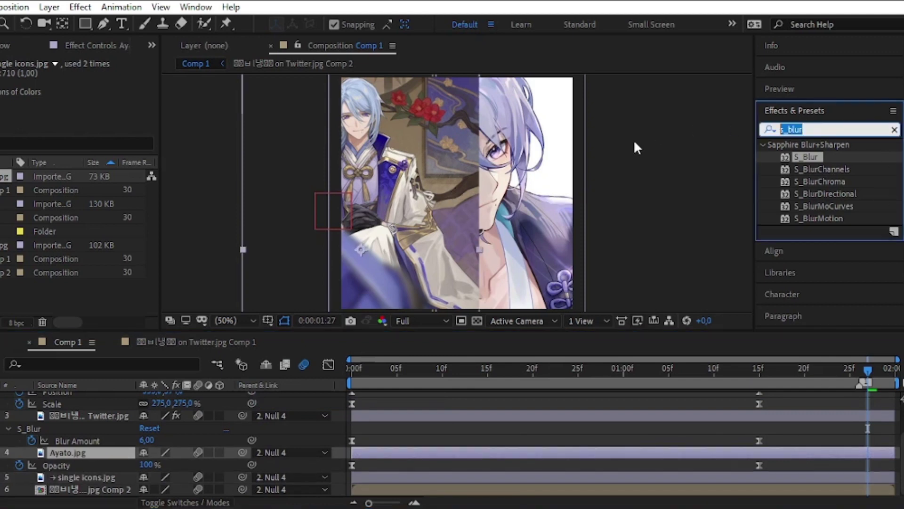
Search for 'cc page tur' and apply CC Page Turn to Ayato.jpg
{"action": "key", "text": "ctrl+space"}
{"action": "type", "text": "cc page"}
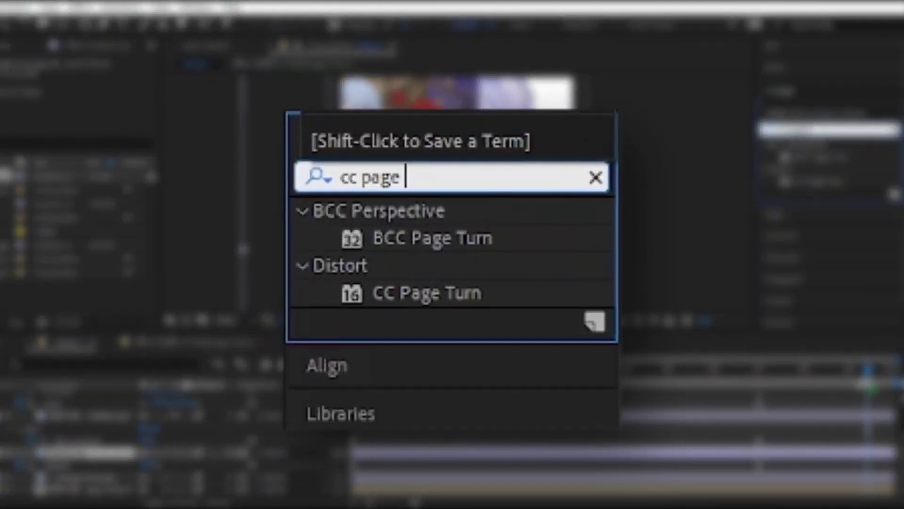
{"action": "type", "text": " tur"}
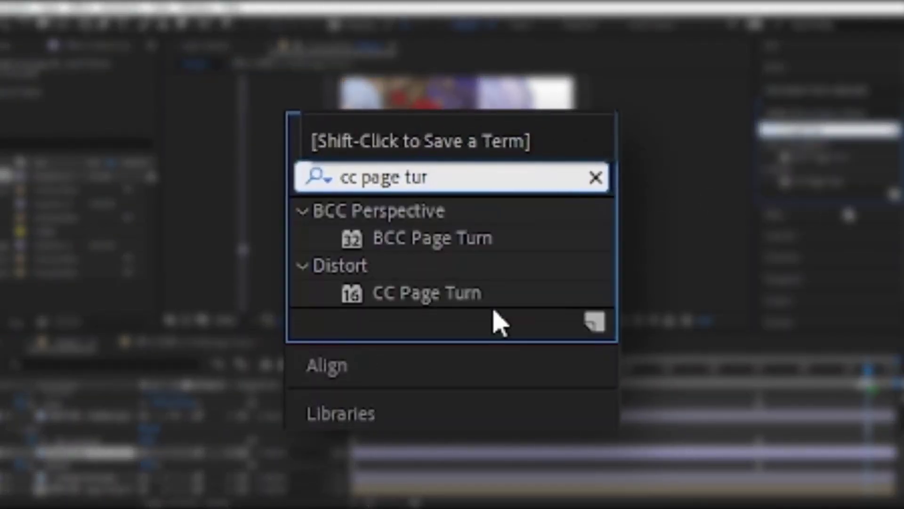
{"action": "double_click", "coordinate": [456, 294]}
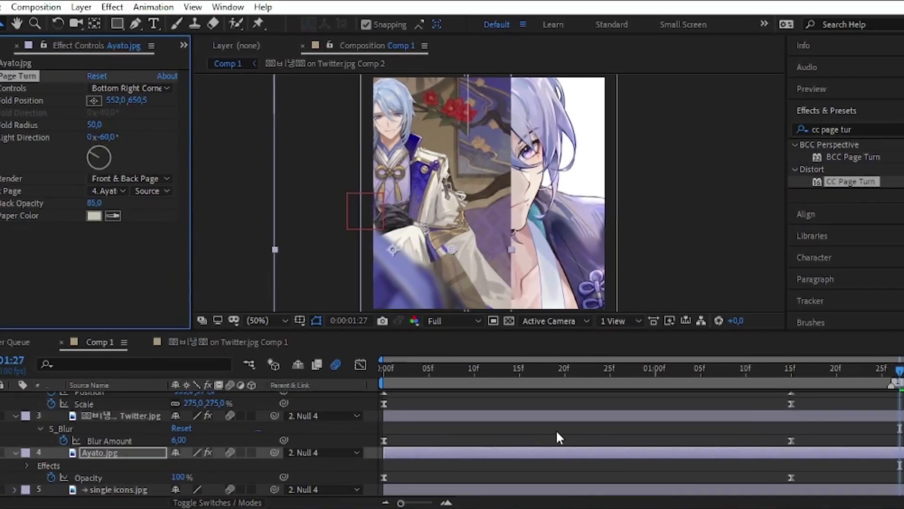
Keyframe Fold Position, dragging the fold to -171.6, 890.9, and Easy Ease the keyframes
{"action": "key", "text": "u"}
{"action": "scroll", "coordinate": [545, 272], "scroll_direction": "down", "scroll_amount": 1}
{"action": "scroll", "coordinate": [545, 272], "scroll_direction": "down", "scroll_amount": 2}
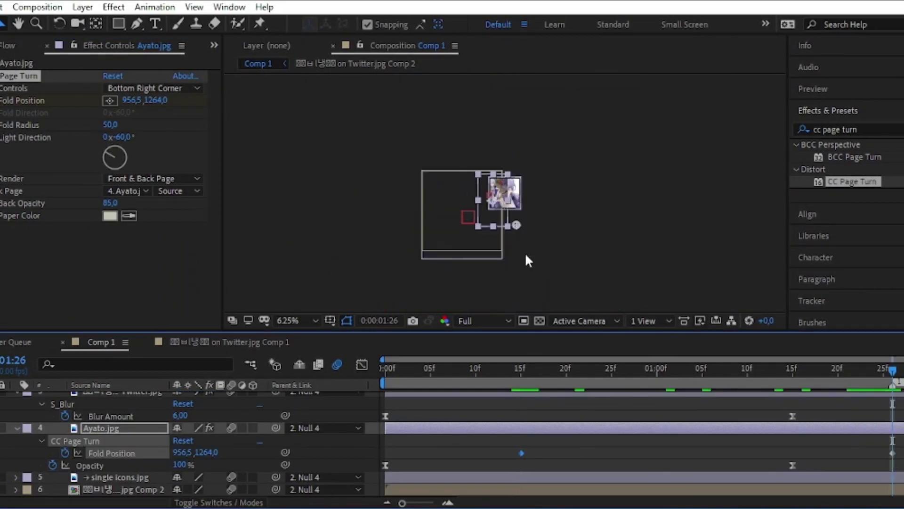
{"action": "left_click_drag", "start_coordinate": [519, 232], "coordinate": [487, 214]}
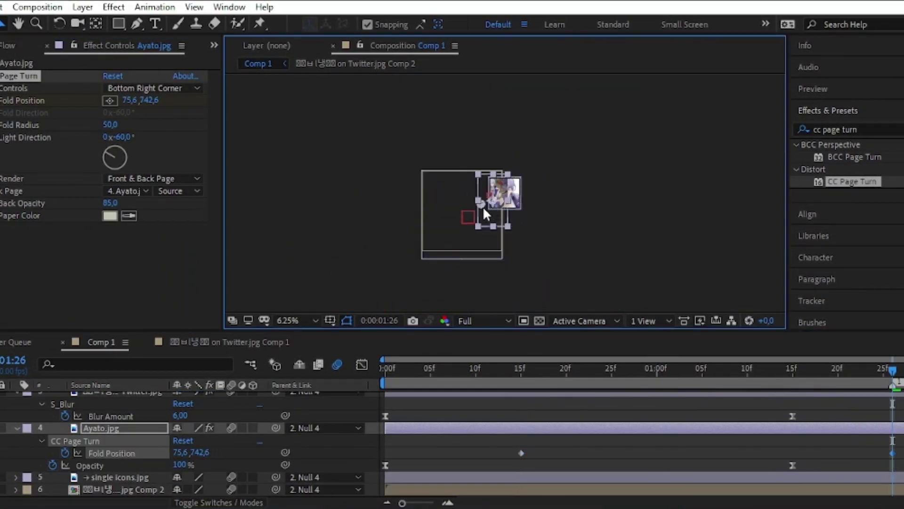
{"action": "scroll", "coordinate": [487, 214], "scroll_direction": "up", "scroll_amount": 2}
{"action": "scroll", "coordinate": [461, 208], "scroll_direction": "up", "scroll_amount": 1}
{"action": "scroll", "coordinate": [437, 218], "scroll_direction": "down", "scroll_amount": 1}
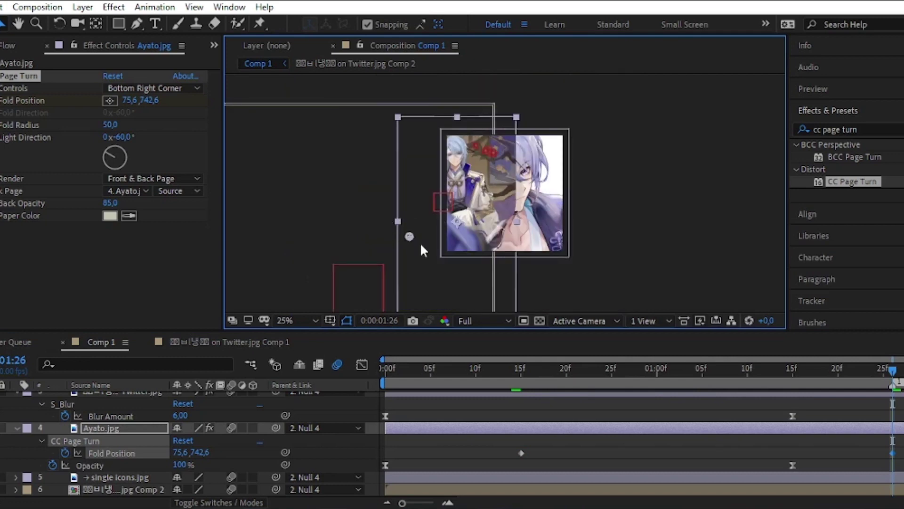
{"action": "mouse_move", "coordinate": [401, 239]}
{"action": "left_mouse_down"}
{"action": "mouse_move", "coordinate": [377, 269]}
{"action": "mouse_move", "coordinate": [370, 260]}
{"action": "left_mouse_up"}
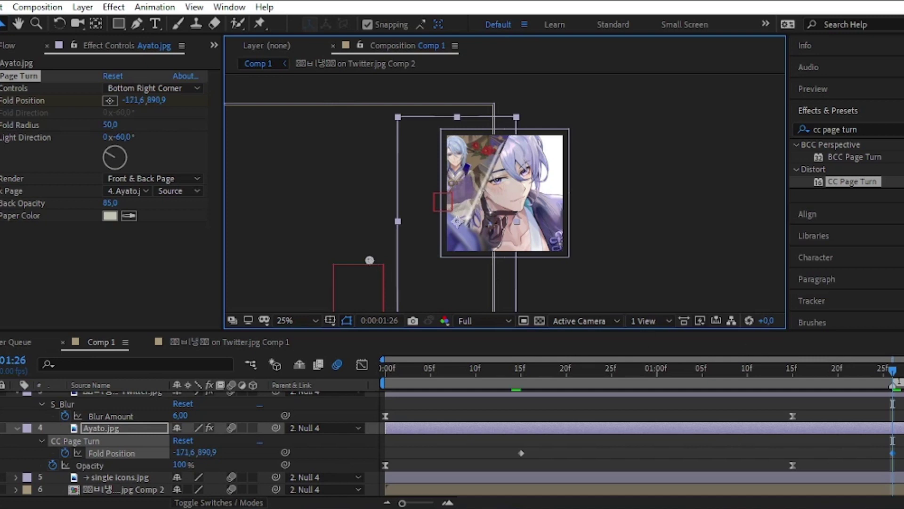
{"action": "left_click_drag", "start_coordinate": [897, 455], "coordinate": [492, 447]}
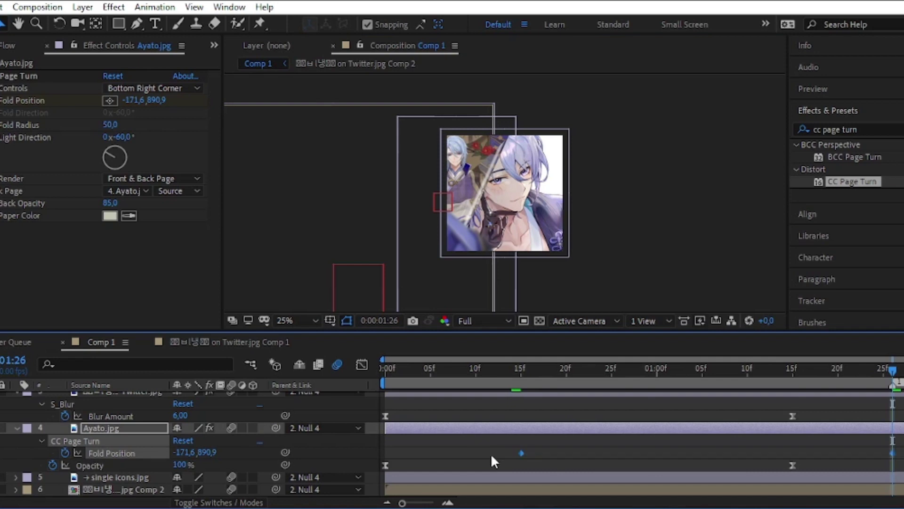
{"action": "key", "text": "F9"}
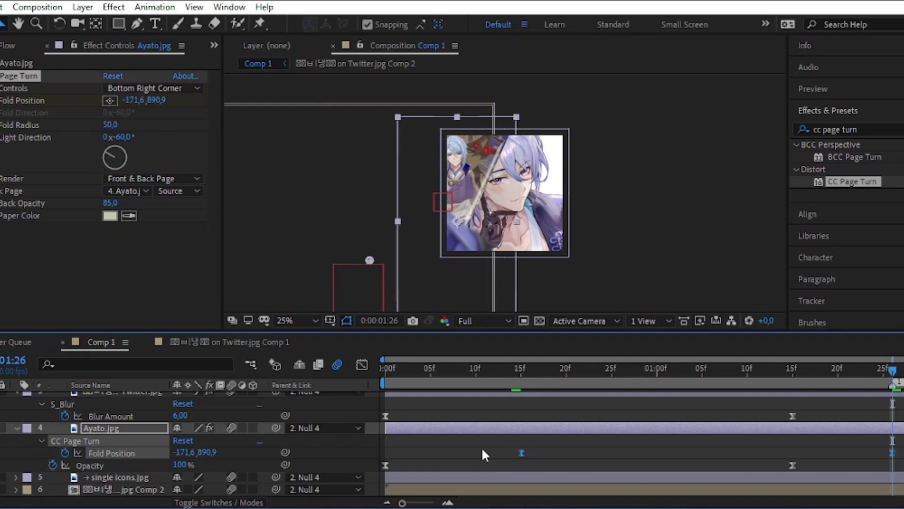
Pull both Fold Position influence handles toward the middle, then set magnification to Fit up to 100%
{"action": "left_click", "coordinate": [362, 365]}
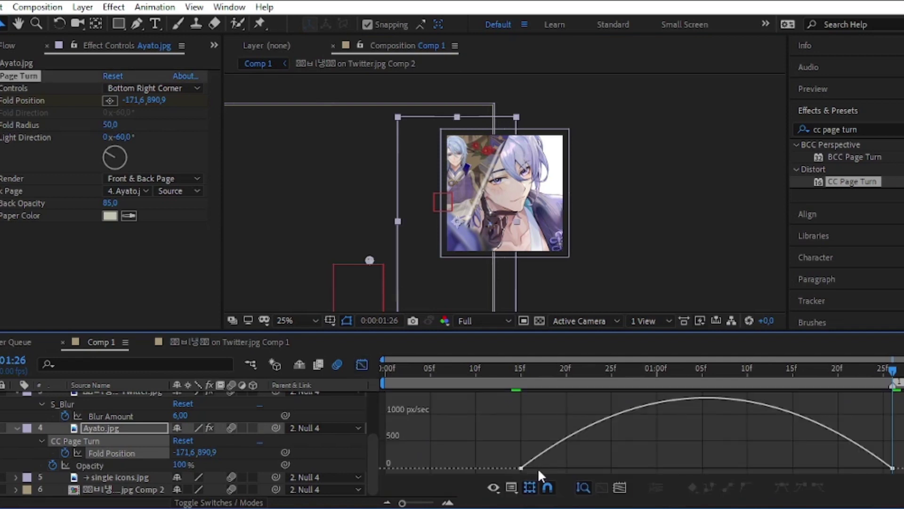
{"action": "left_click_drag", "start_coordinate": [537, 468], "coordinate": [654, 467]}
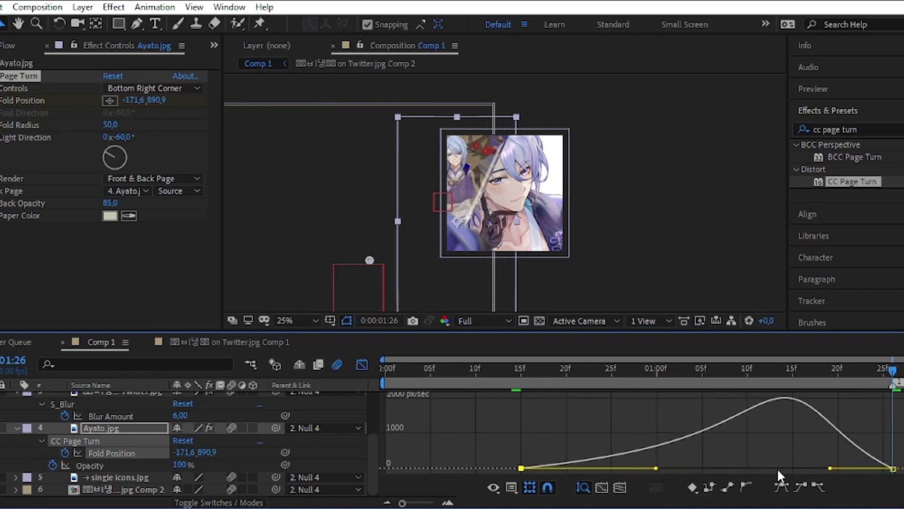
{"action": "left_click_drag", "start_coordinate": [830, 467], "coordinate": [751, 468]}
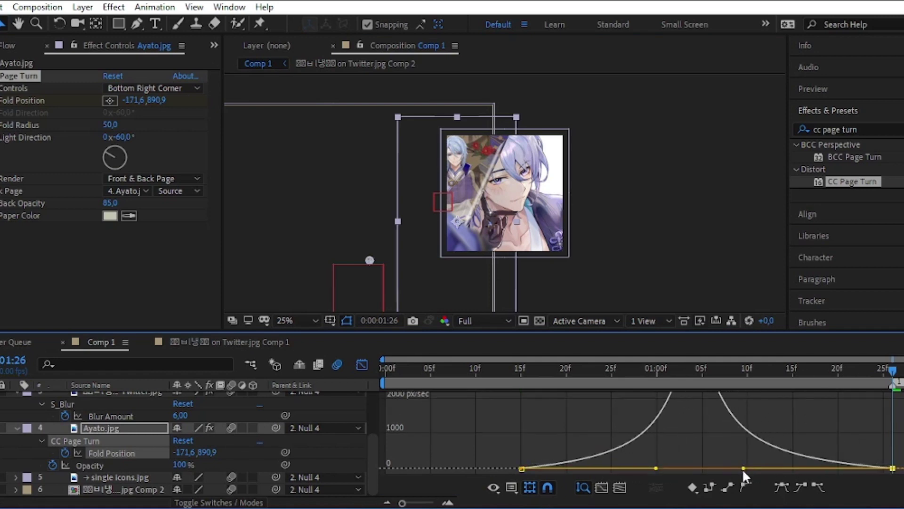
{"action": "left_click", "coordinate": [662, 472]}
{"action": "left_click", "coordinate": [644, 449]}
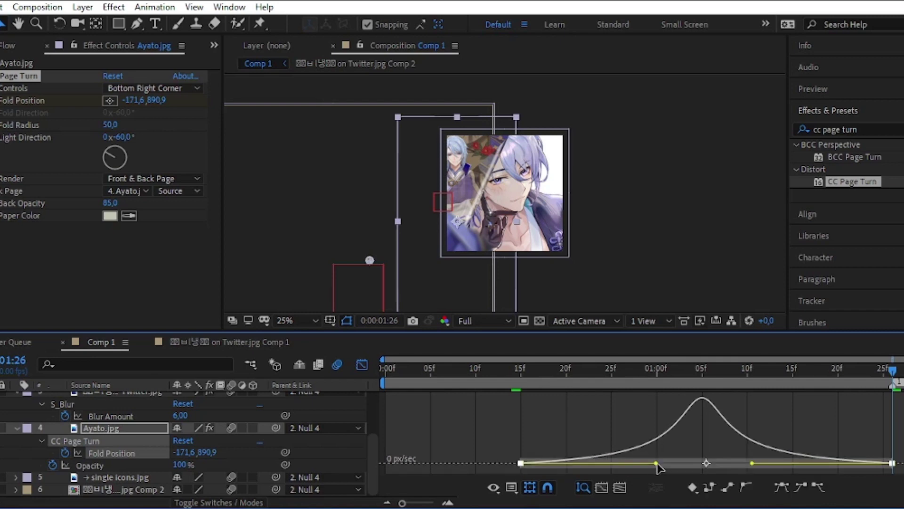
{"action": "left_click_drag", "start_coordinate": [656, 466], "coordinate": [667, 463]}
{"action": "left_click", "coordinate": [283, 320]}
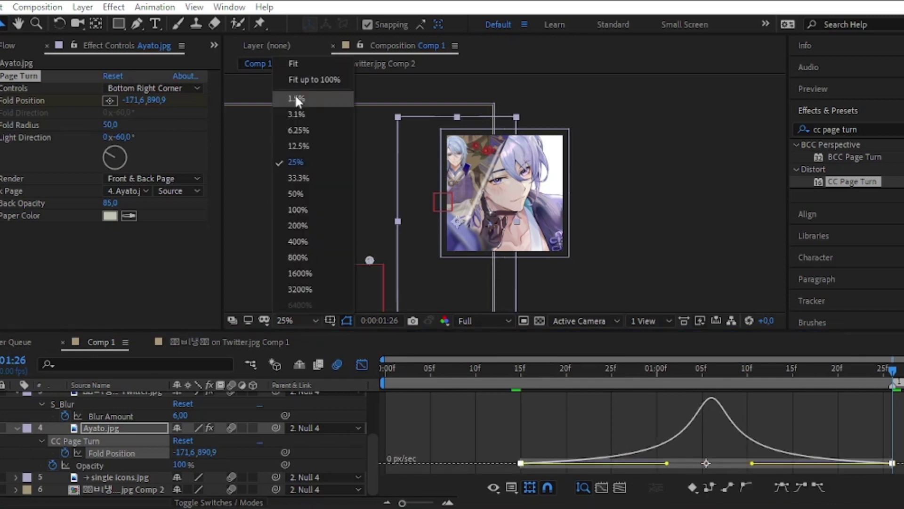
{"action": "left_click", "coordinate": [308, 80]}
Return to the layer bars and preview the page turn, stopping at 1:00
{"action": "left_click", "coordinate": [362, 364]}
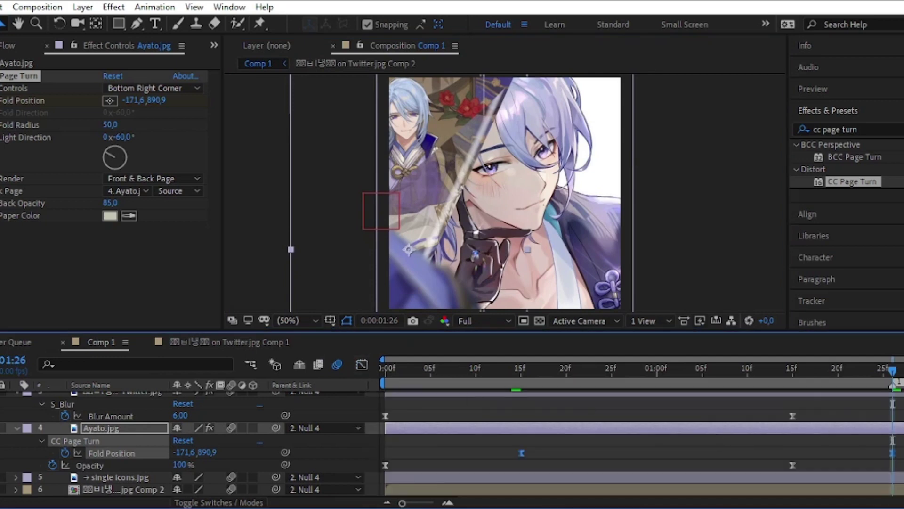
{"action": "mouse_move", "coordinate": [890, 371]}
{"action": "left_mouse_down"}
{"action": "mouse_move", "coordinate": [657, 380]}
{"action": "mouse_move", "coordinate": [575, 370]}
{"action": "left_mouse_up"}
{"action": "key", "text": "space"}
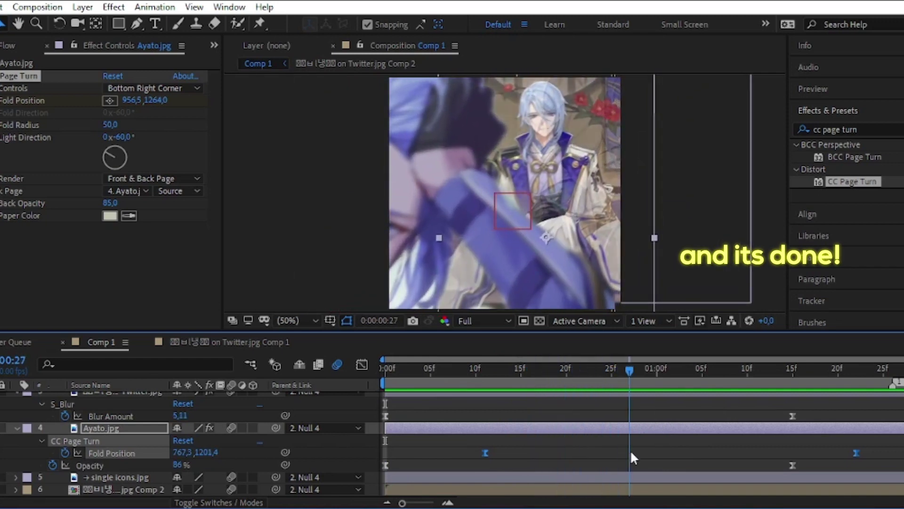
{"action": "key", "text": "space"}
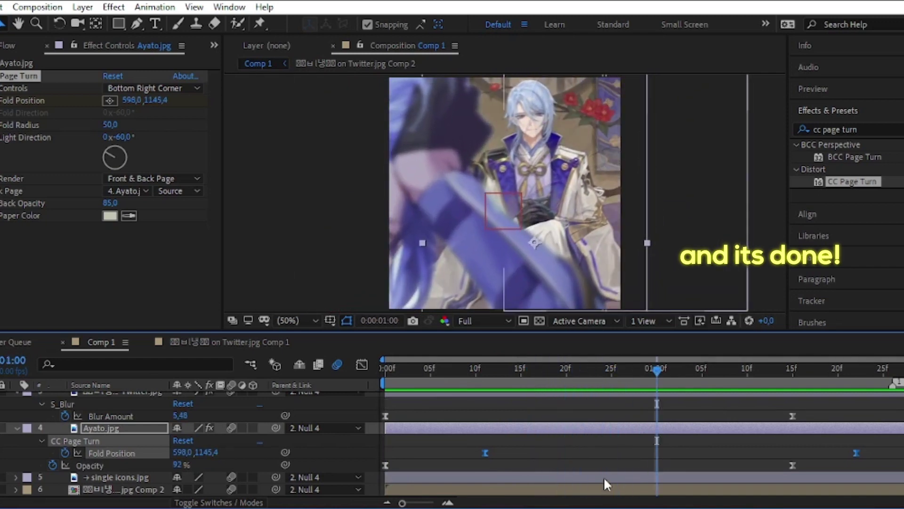
Move single icons.jpg's start to 1:00 and play the whole edit from the start
{"action": "left_click", "coordinate": [604, 477]}
{"action": "left_click_drag", "start_coordinate": [388, 476], "coordinate": [657, 476]}
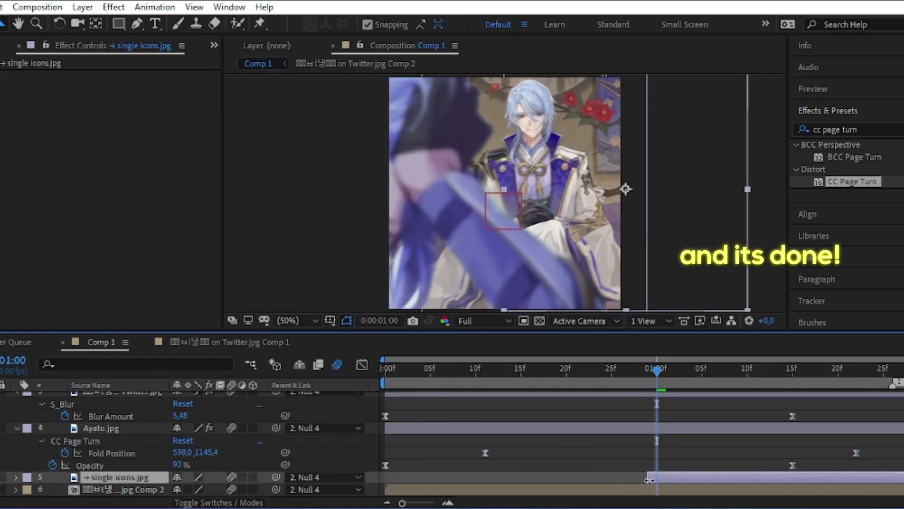
{"action": "key", "text": "Page_Up"}
{"action": "key", "text": "Page_Up"}
{"action": "key", "text": "Page_Up"}
{"action": "key", "text": "space"}
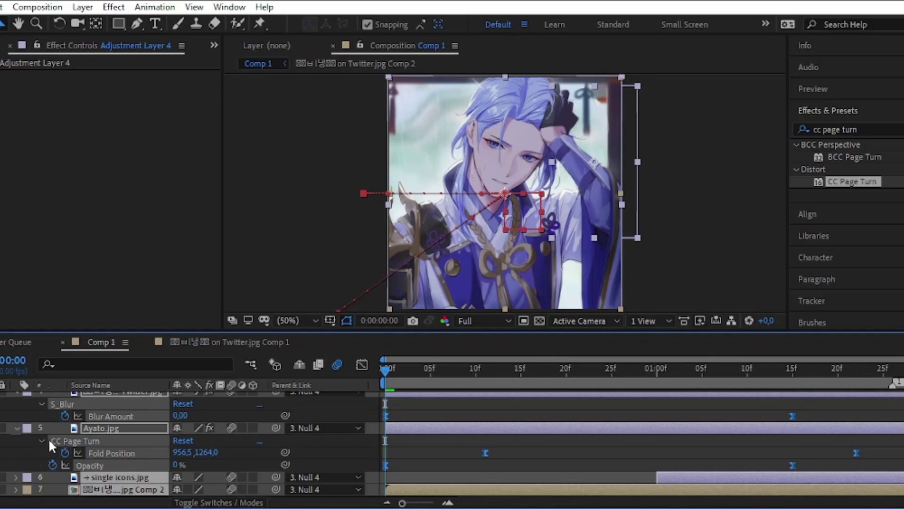
Collapse the expanded layer properties in the Comp 1 timeline
{"action": "left_click", "coordinate": [17, 428]}
{"action": "left_click", "coordinate": [17, 430]}
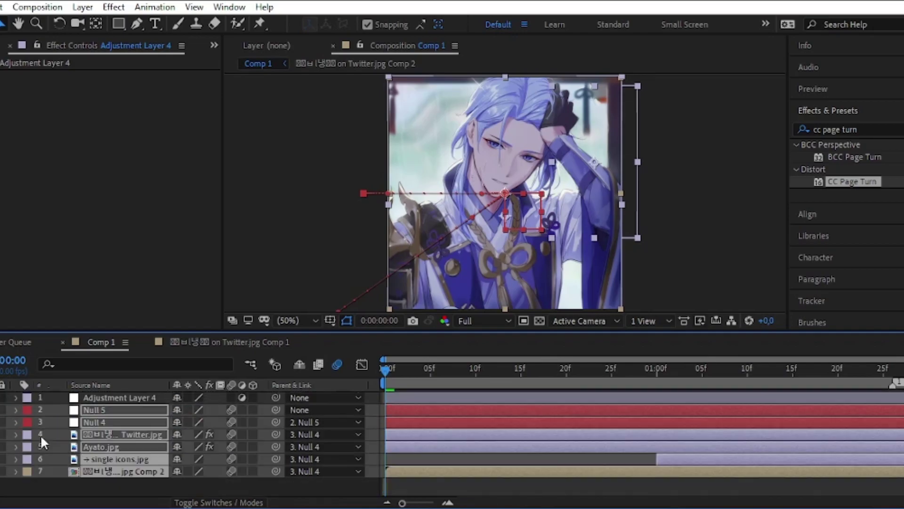